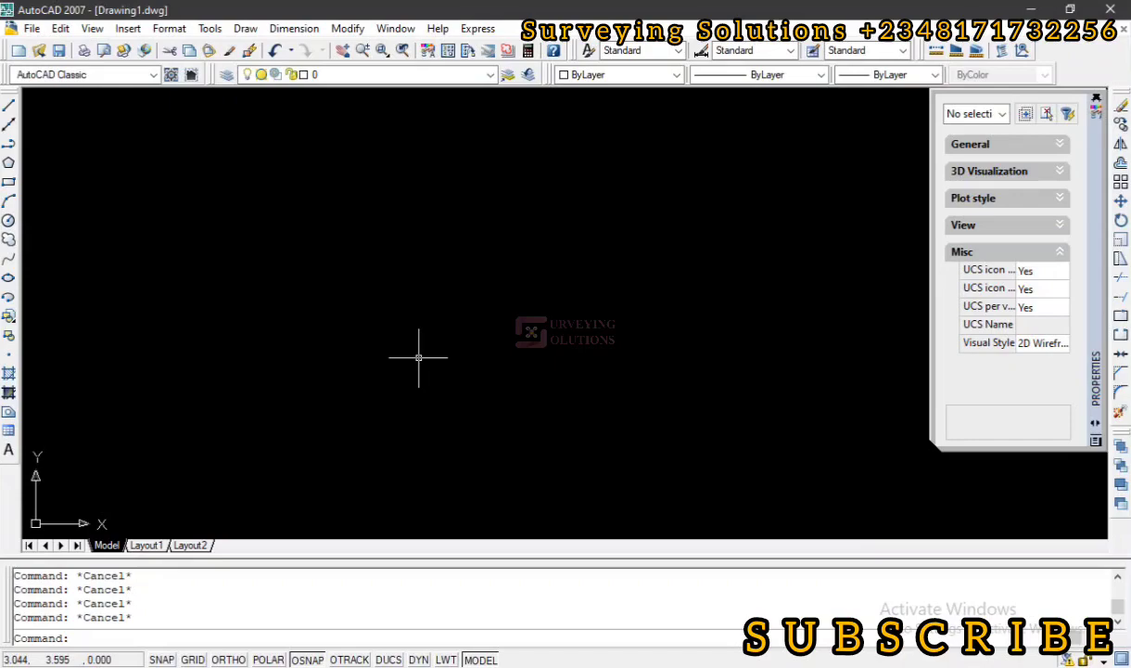
Step: Copy the full comma-separated coordinate list from Notepad and go back to the AutoCAD drawing
key(alt+Tab)
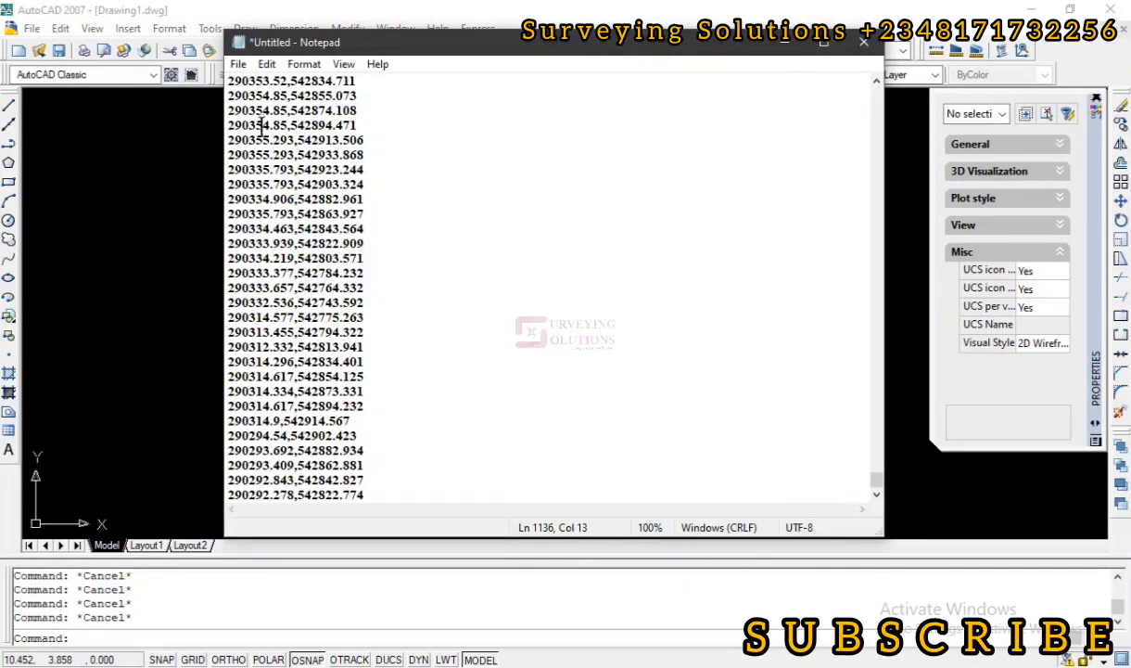
key(ctrl+a)
click(28, 255)
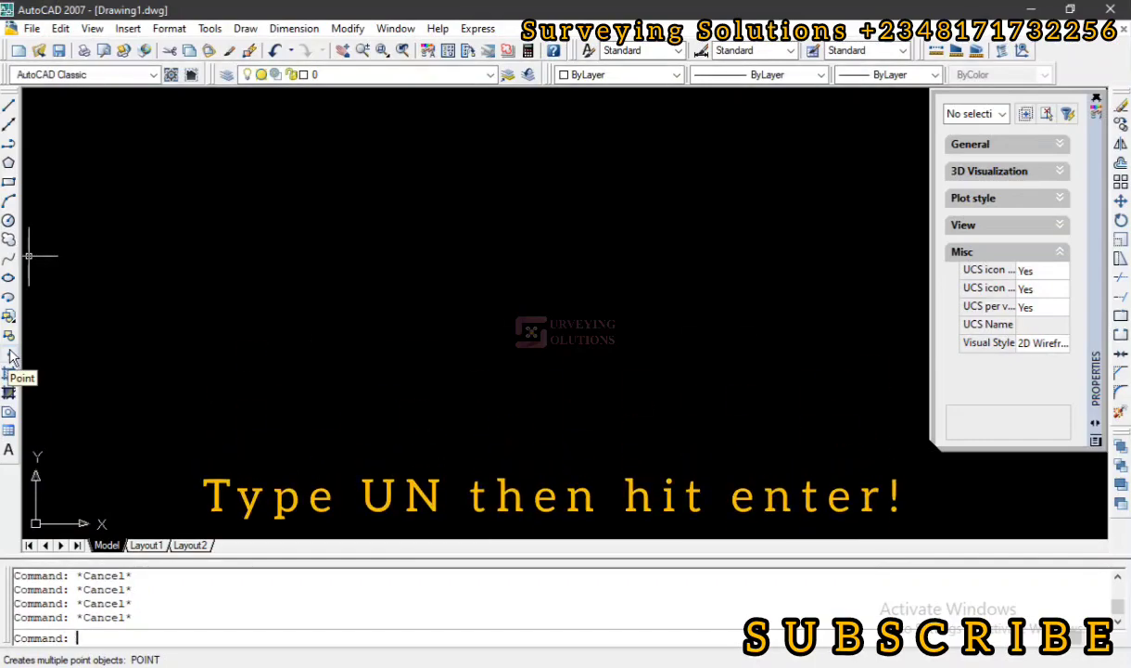
Step: Set the base angle direction to North in Drawing Units, then start the Point command
text(un)
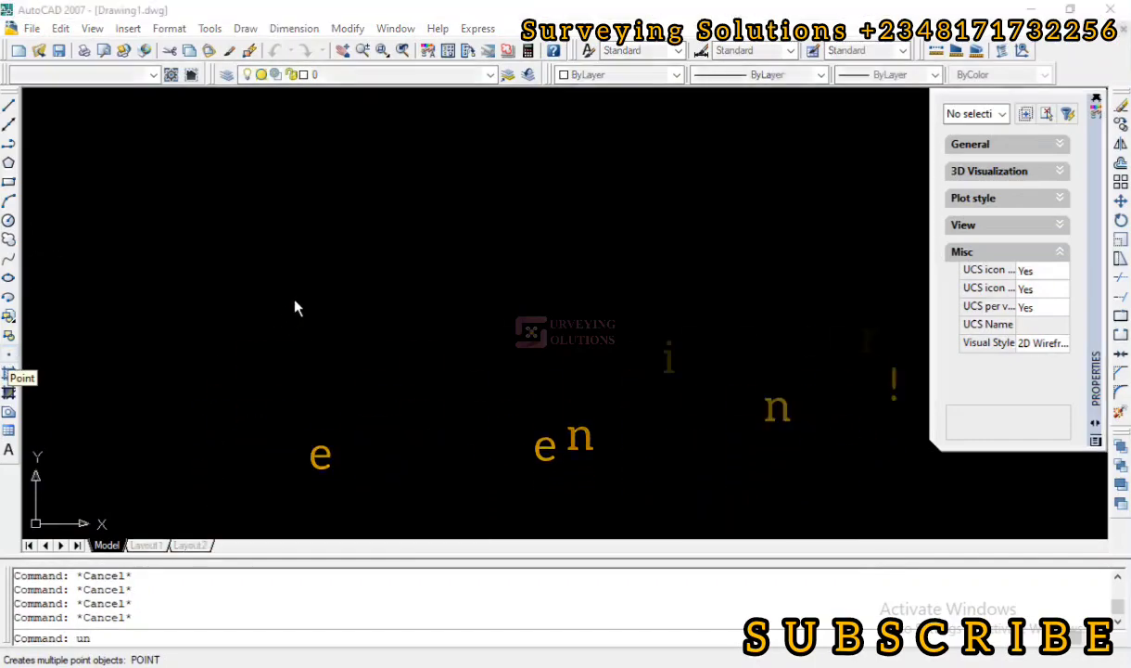
key(Return)
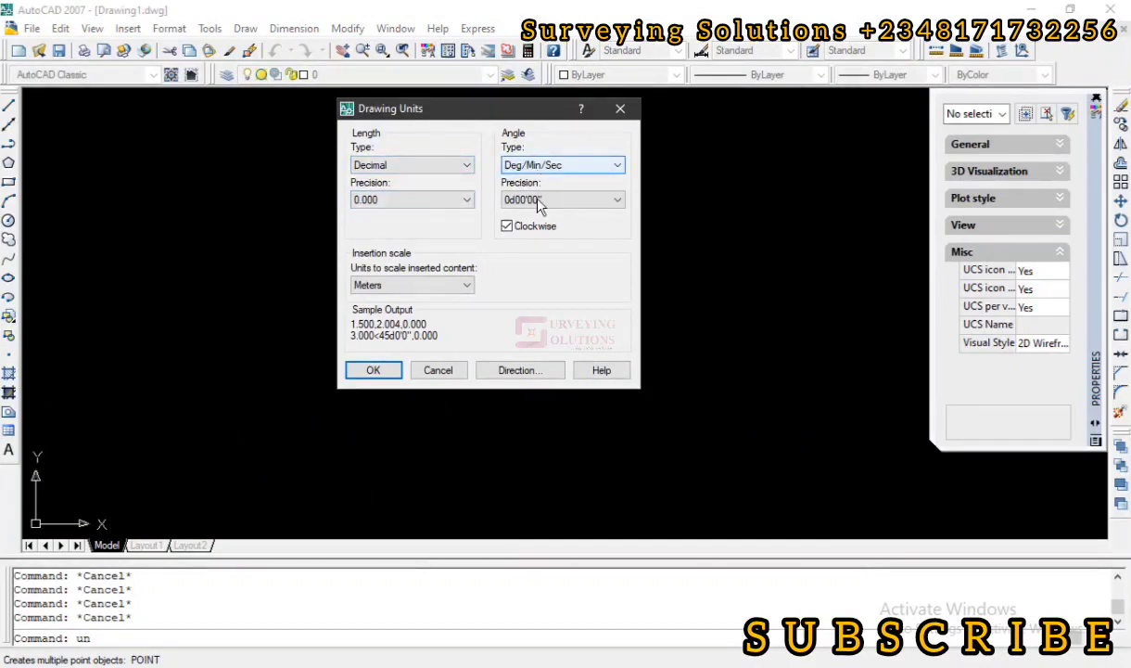
click(536, 370)
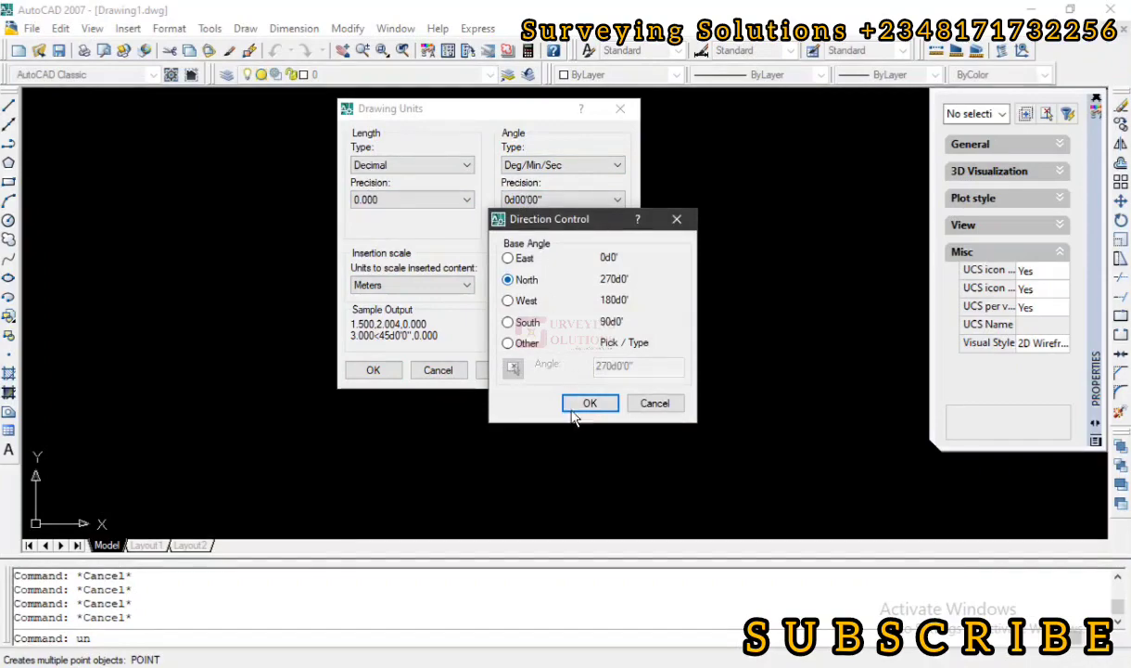
click(584, 405)
click(371, 371)
click(8, 362)
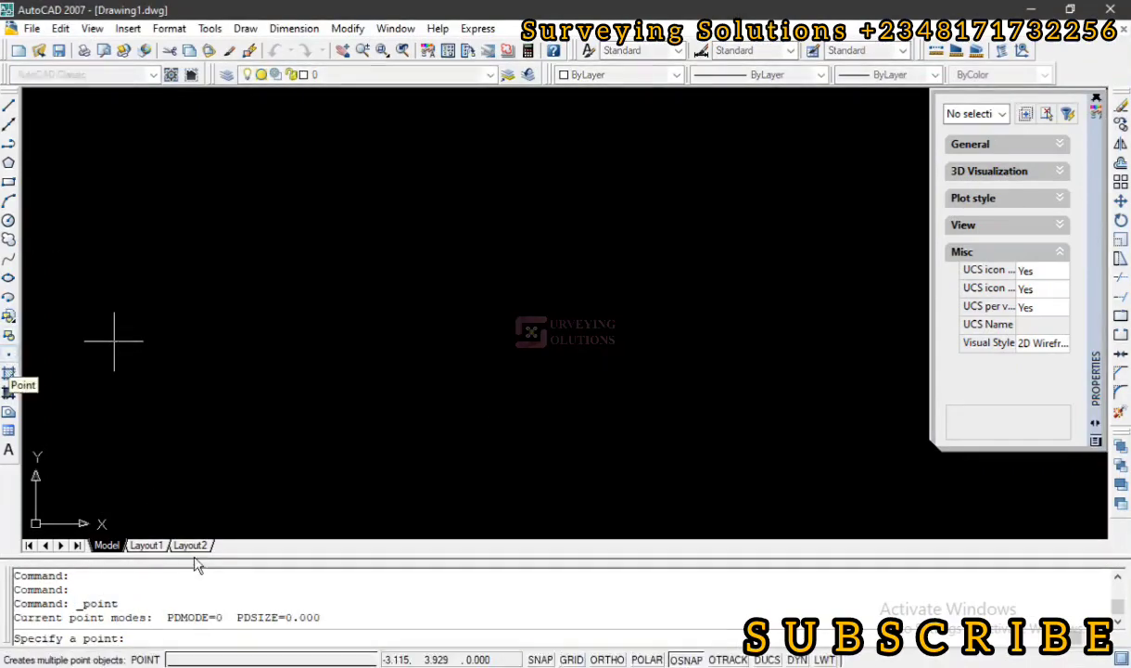
Step: Paste the copied coordinates into the POINT command to plot all survey points
right_click(135, 638)
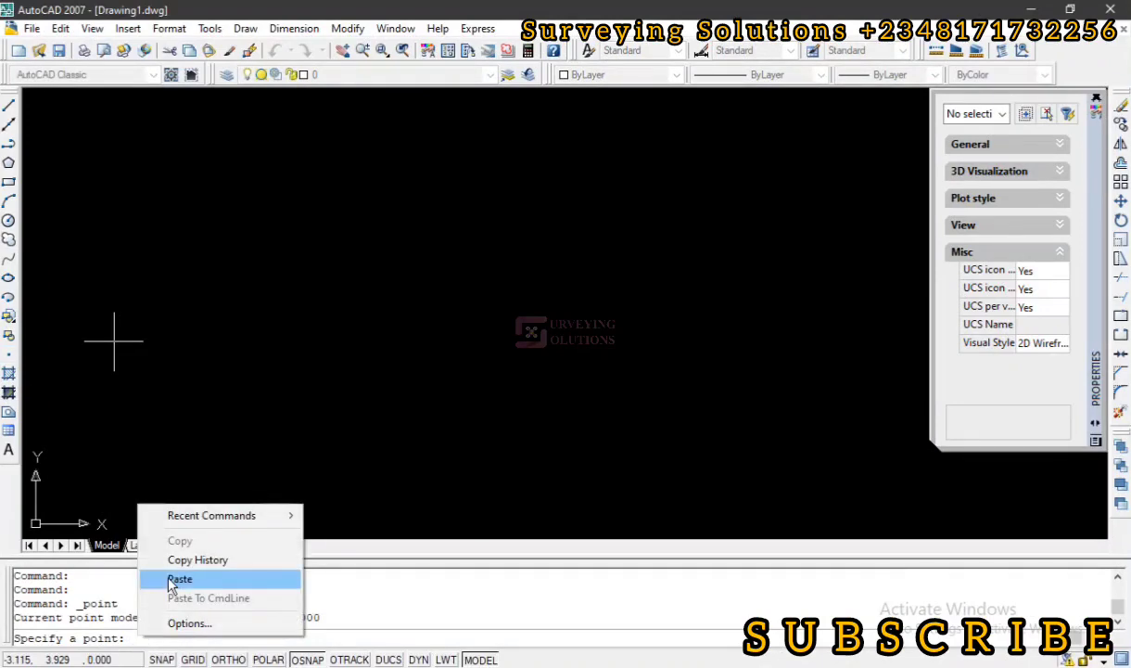
click(176, 579)
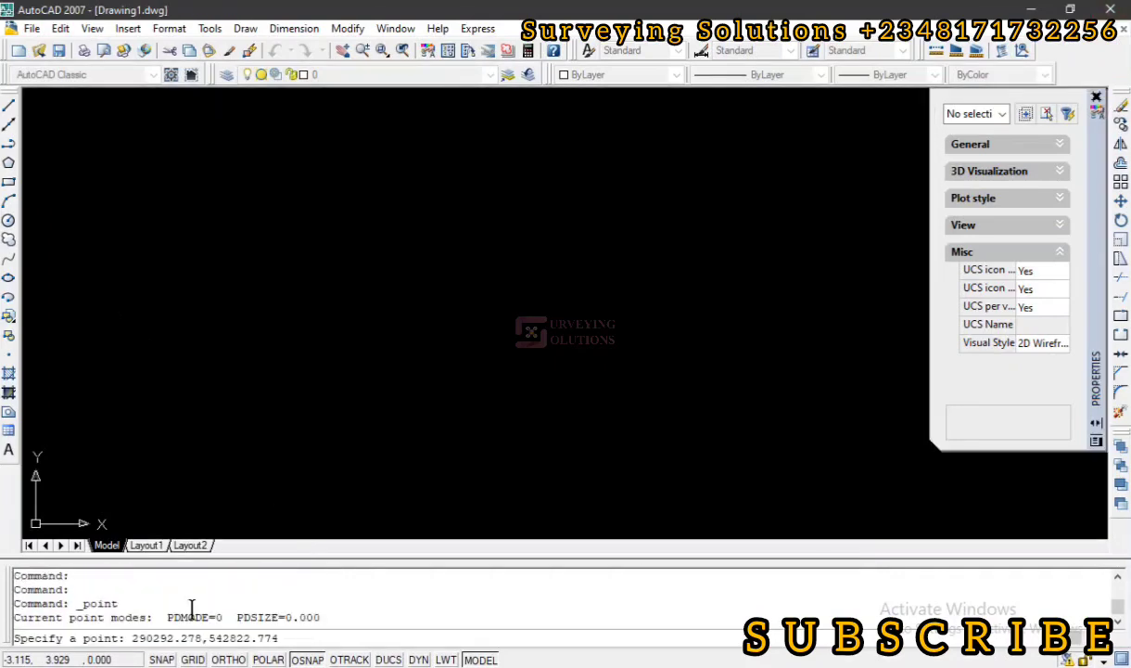
key(Escape)
key(Escape)
key(Escape)
key(Escape)
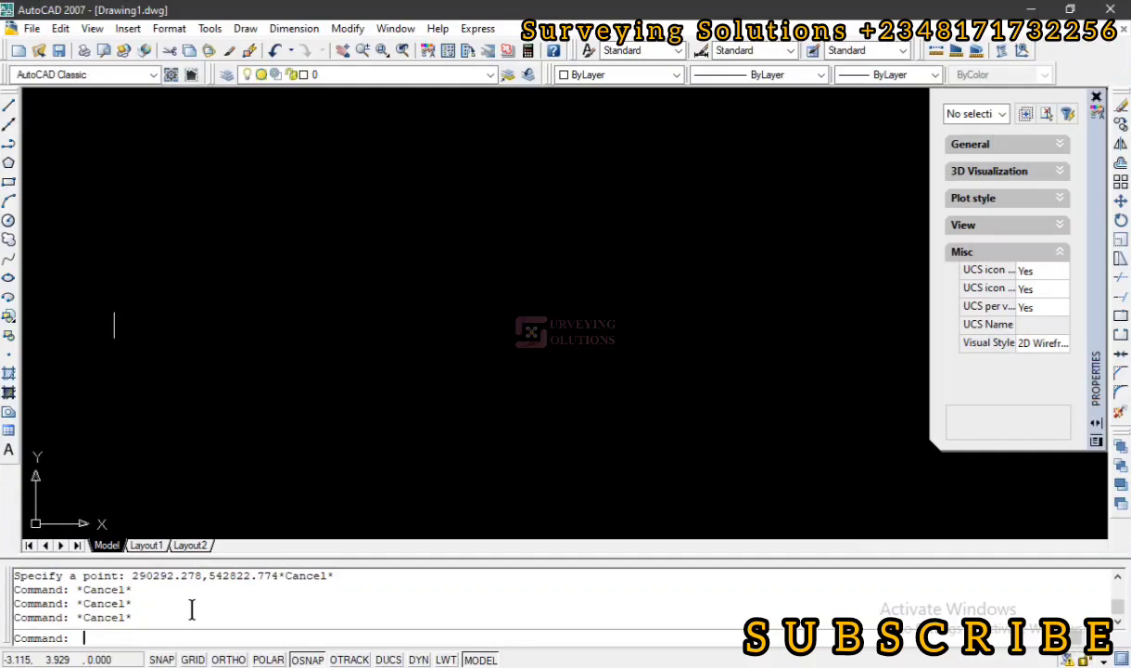
Step: Zoom to extents and fine-tune the zoom so the whole point grid is framed
text(z)
key(Return)
text(e)
key(Return)
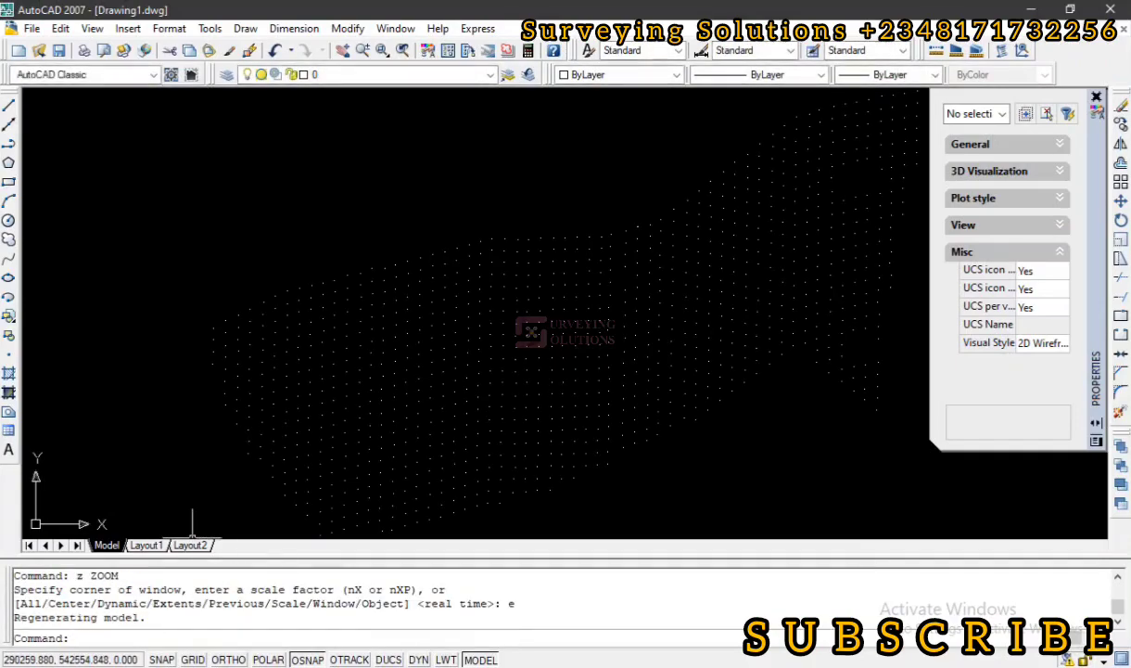
scroll(405, 329, down, 2)
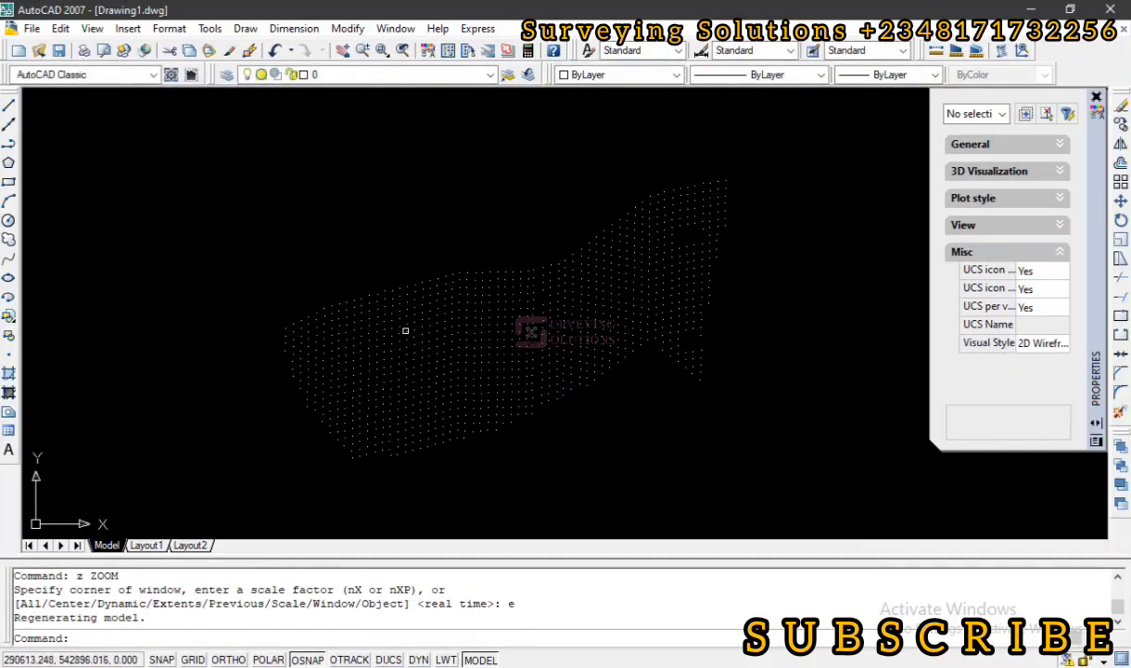
scroll(405, 330, up, 3)
scroll(371, 361, down, 2)
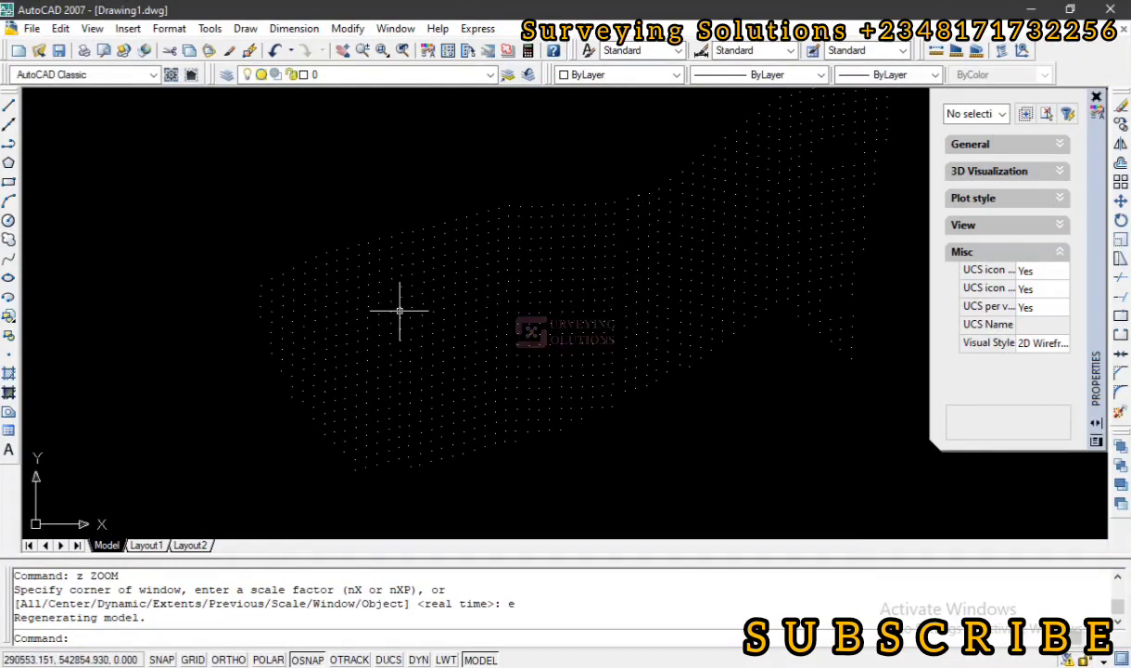
scroll(400, 310, down, 2)
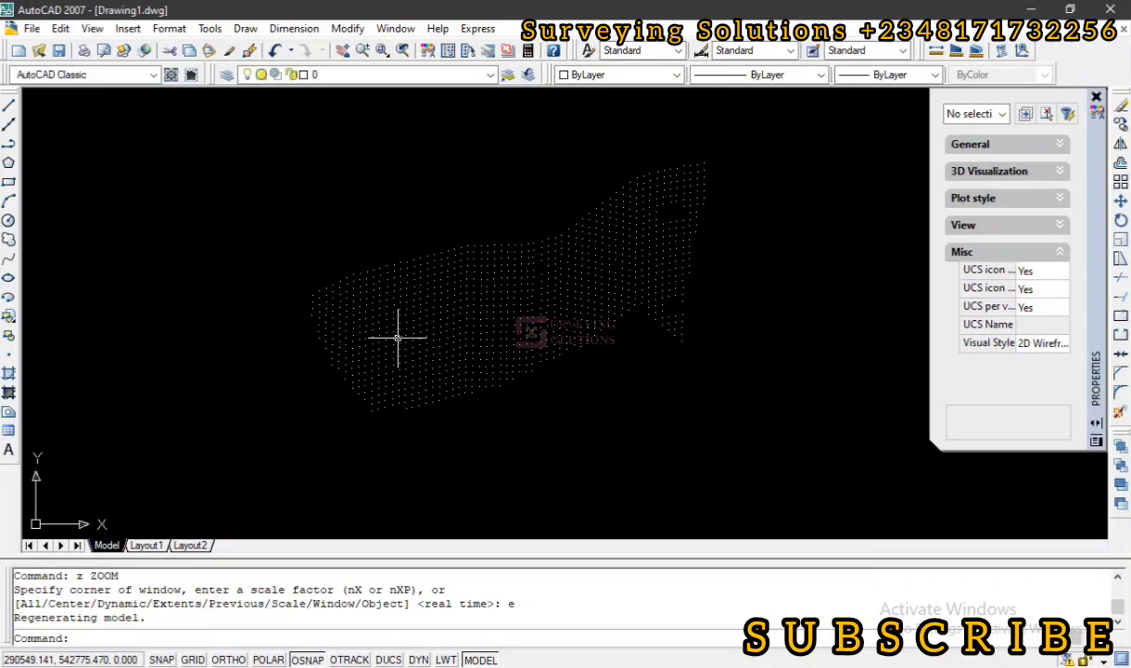
Step: Look through the Format menu and dismiss it without choosing anything
click(168, 30)
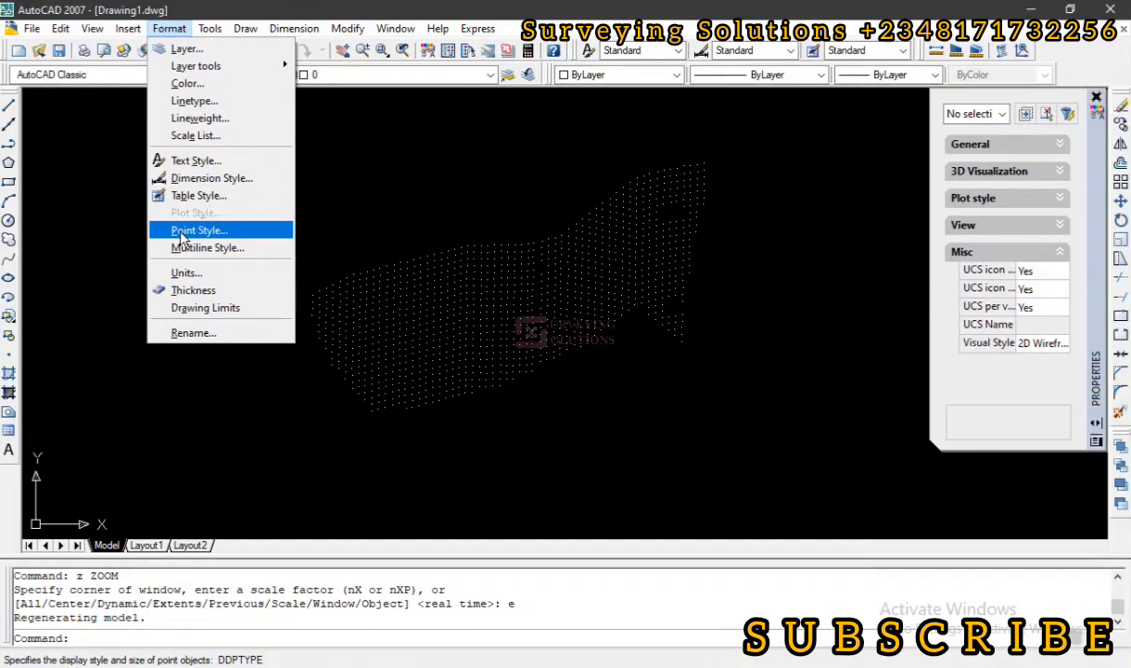
click(106, 130)
click(102, 118)
click(247, 316)
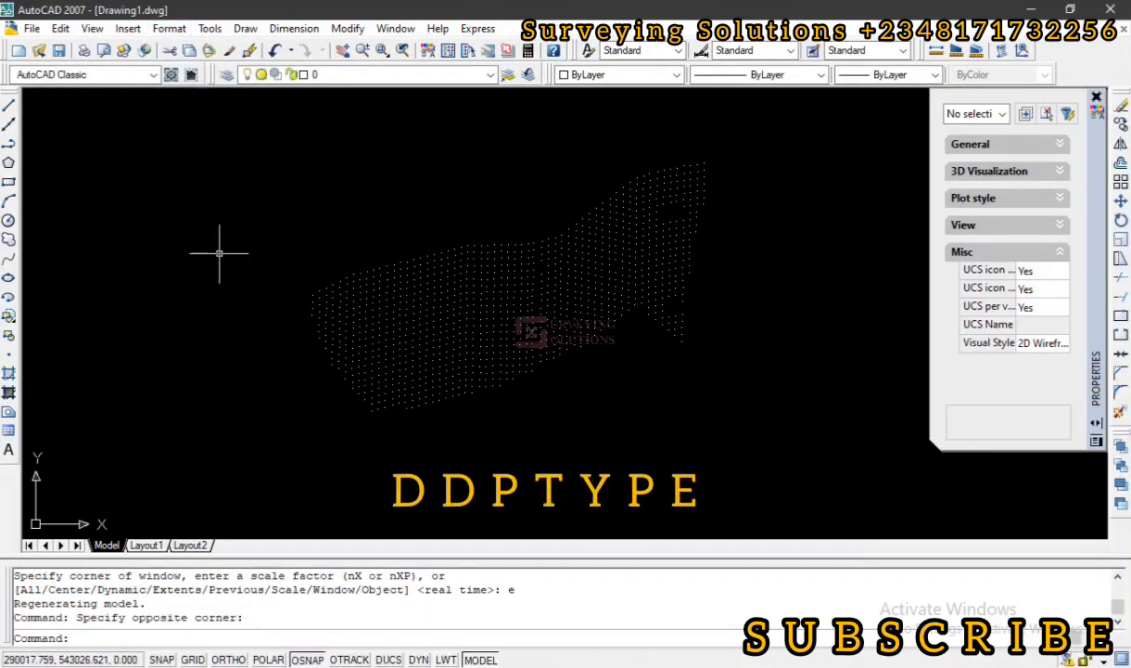
Step: Open Point Style with DDPTYPE, move the dialog, close it, and open the Format menu
text(DDPTYPE)
key(Return)
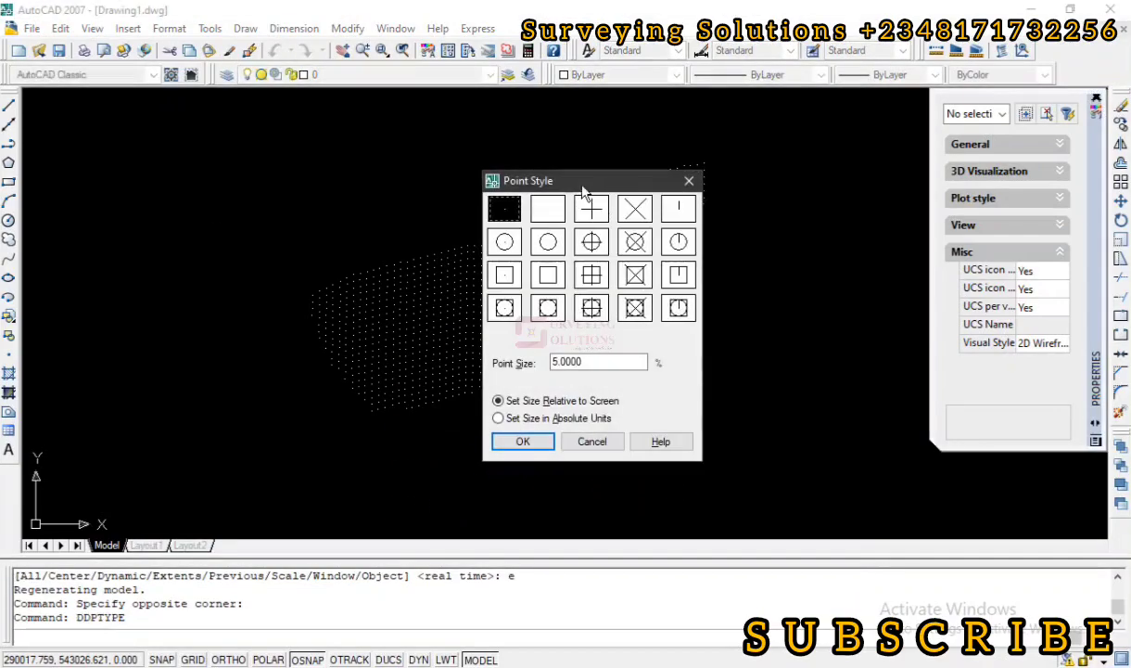
drag(587, 184, 522, 137)
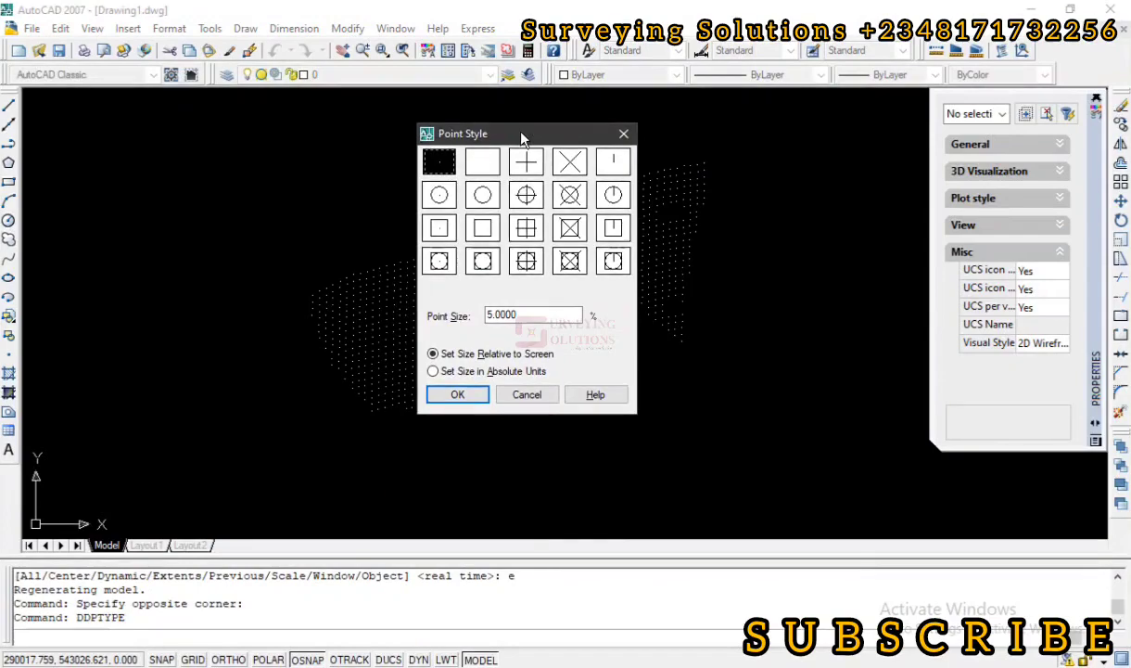
click(625, 135)
click(170, 29)
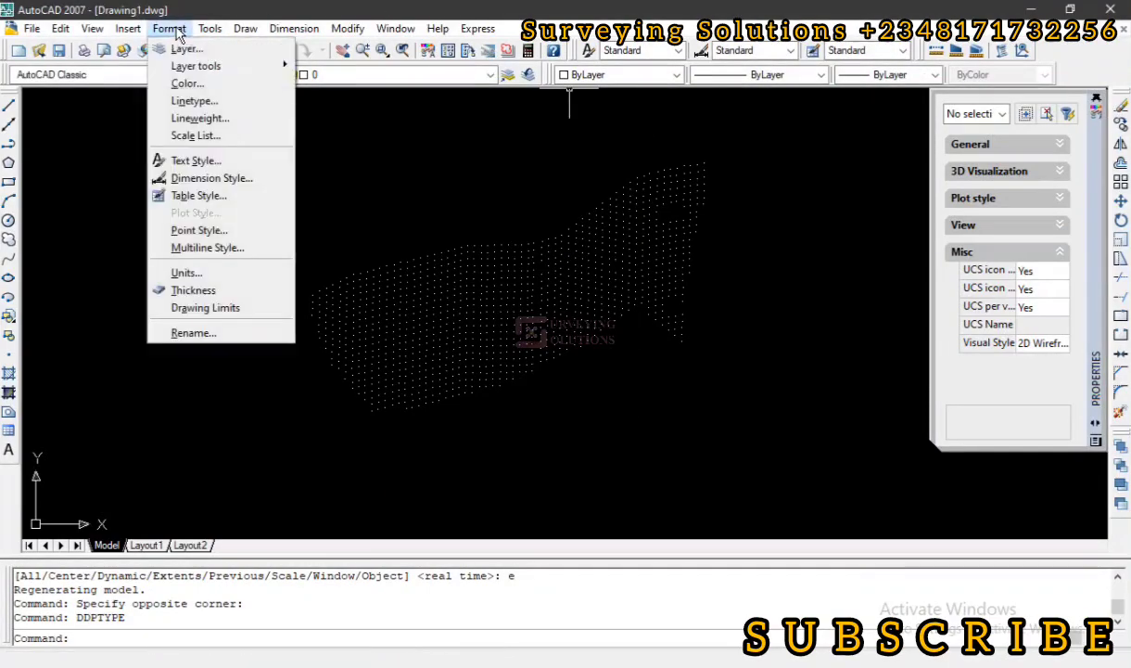
Step: Open Point Style from the Format menu and select the plus-sign marker
click(209, 232)
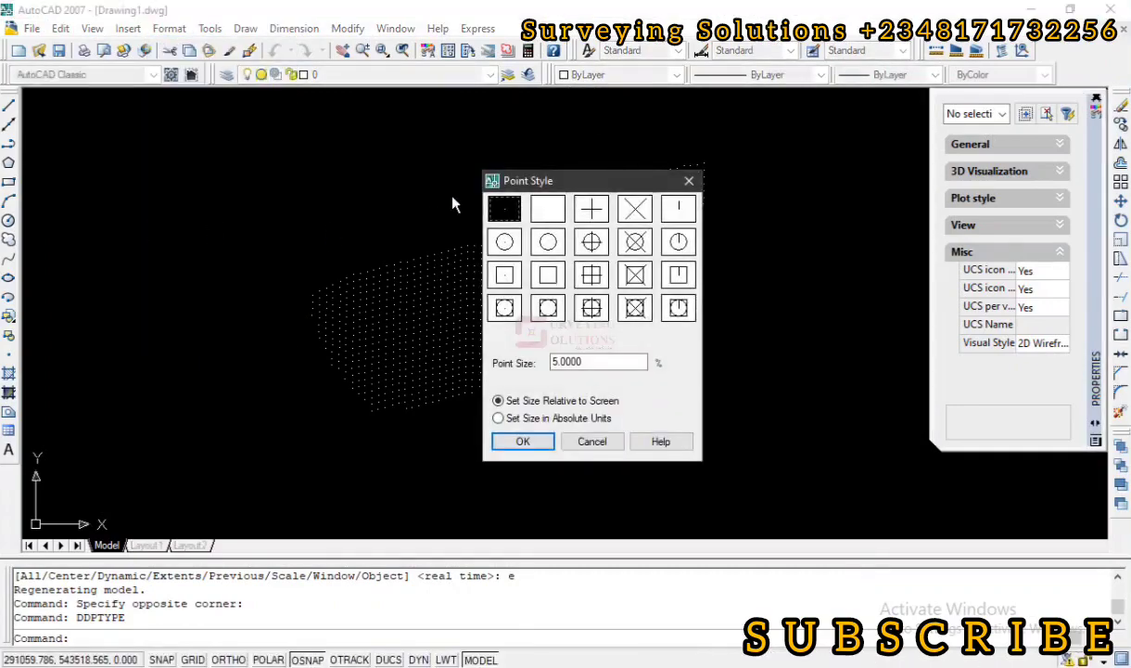
drag(566, 181, 538, 149)
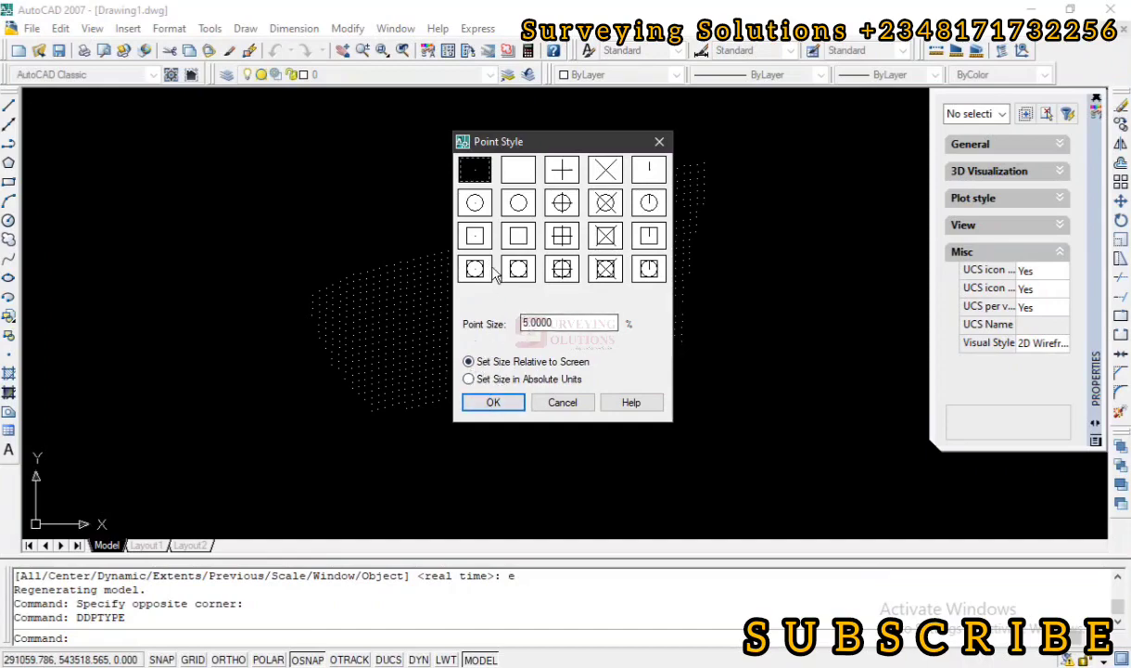
click(561, 175)
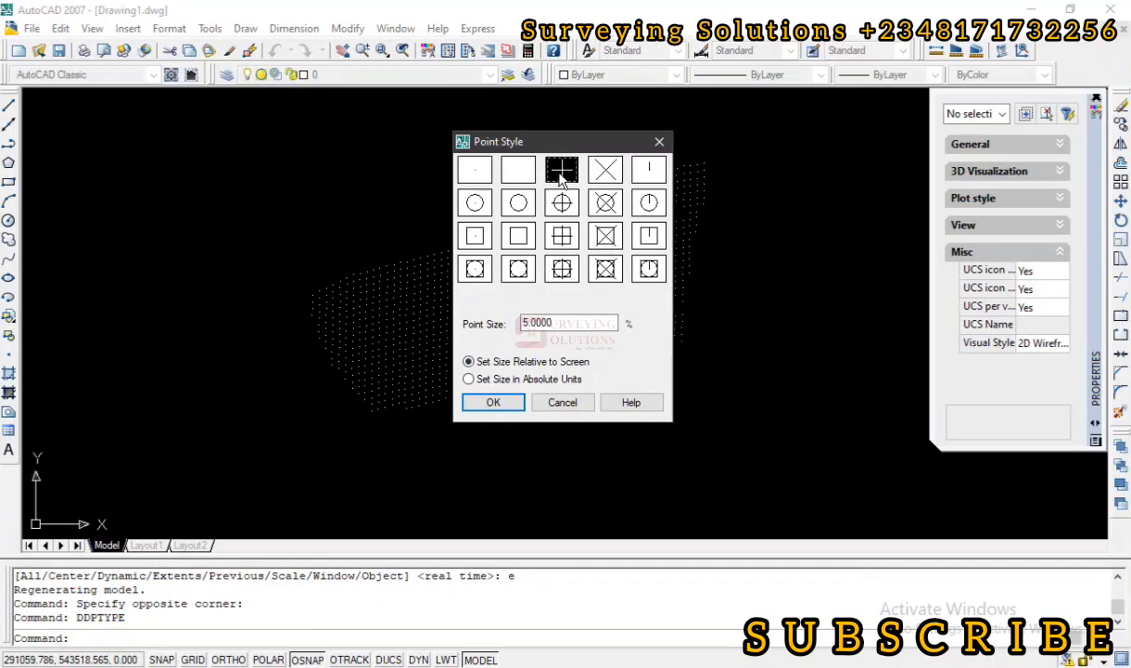
Step: Apply the plus-sign point style and zoom to extents
click(492, 403)
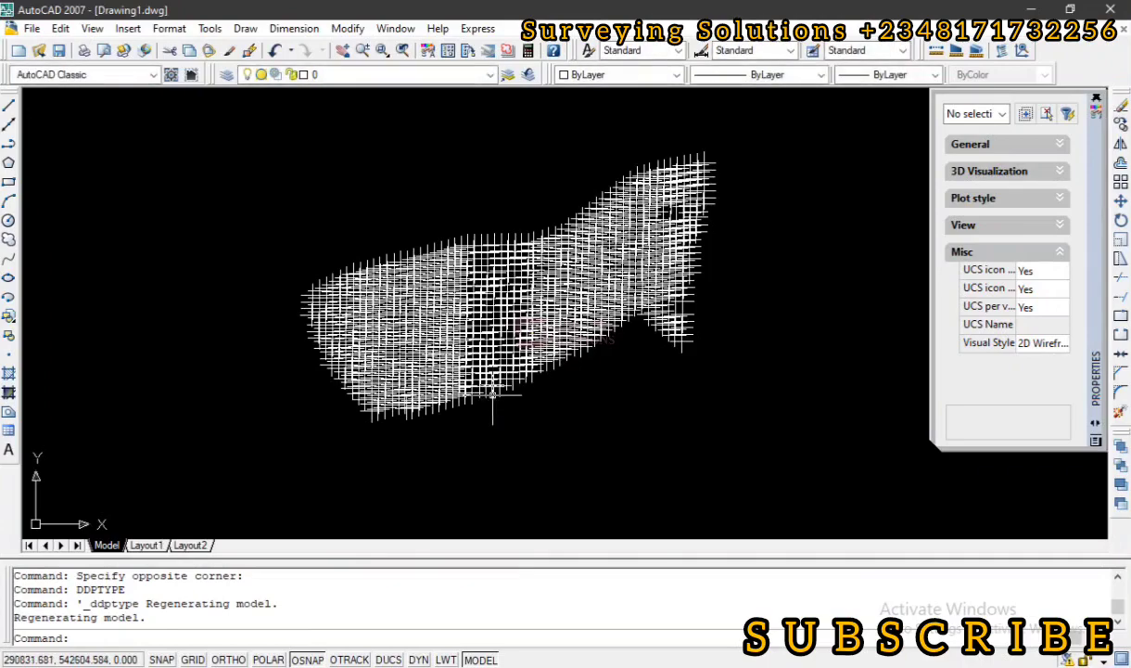
key(Escape)
text(Z)
key(Return)
text(E)
key(Return)
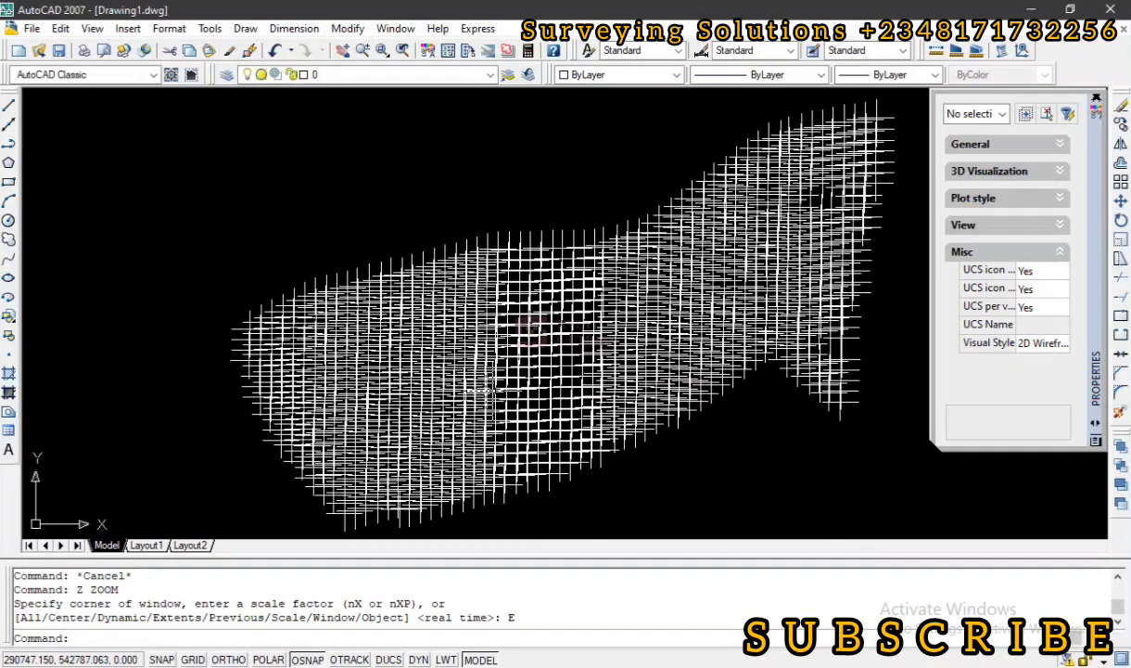
Step: Reopen Point Style and set the point size to 5 in absolute units
key(Escape)
key(Escape)
key(Escape)
key(Escape)
text(DDPTYPE)
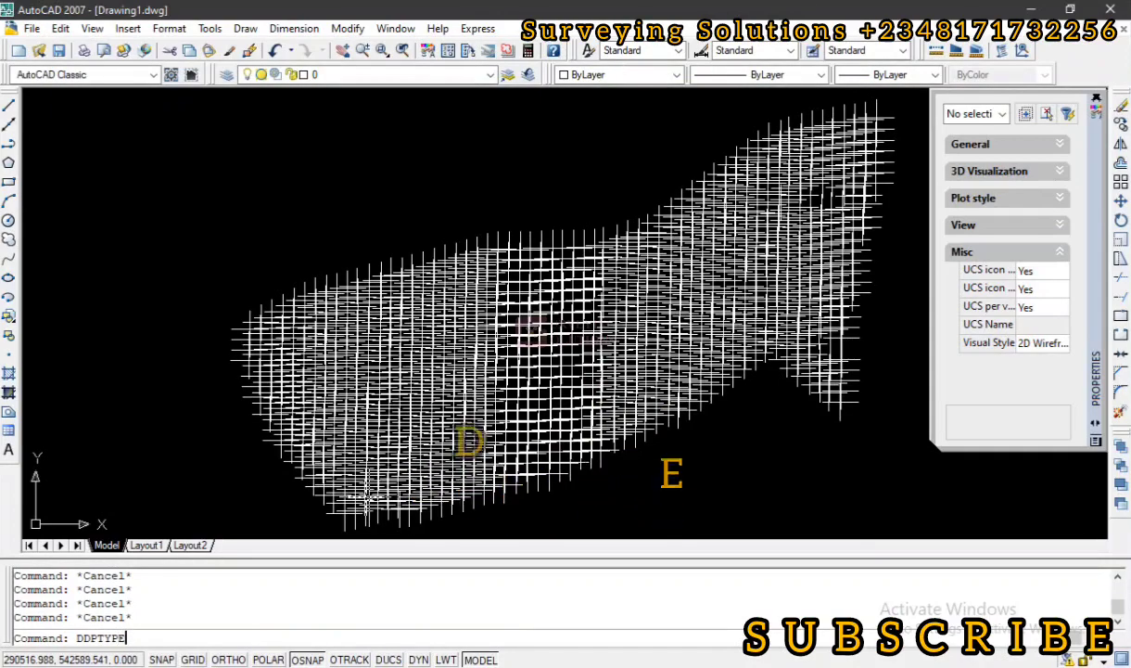
key(Return)
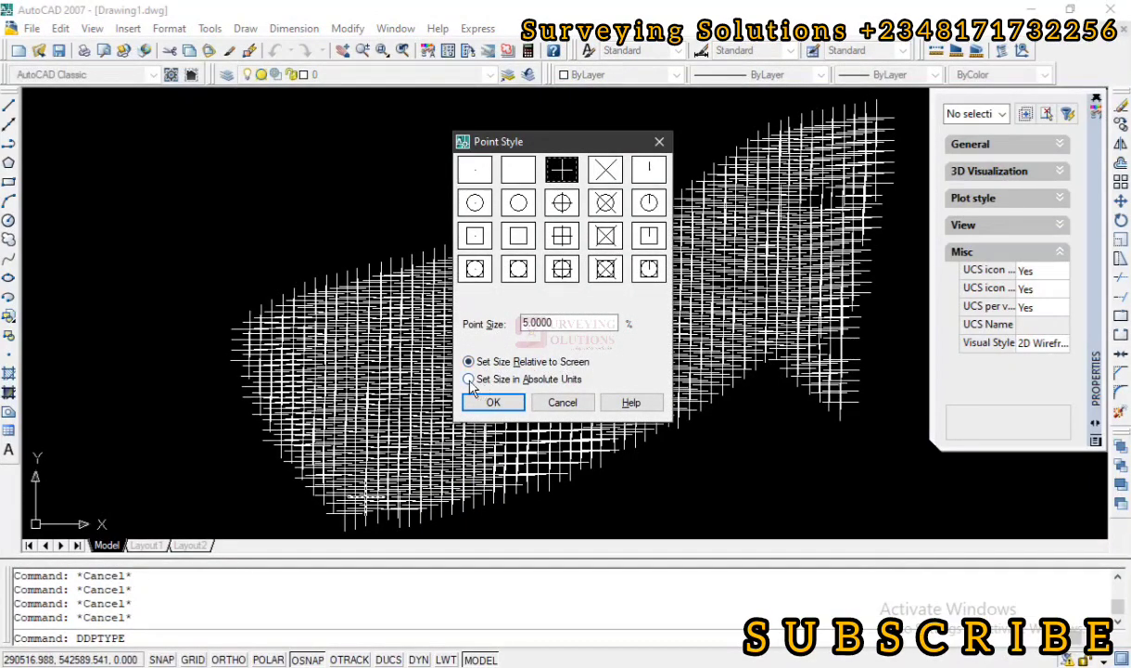
click(470, 381)
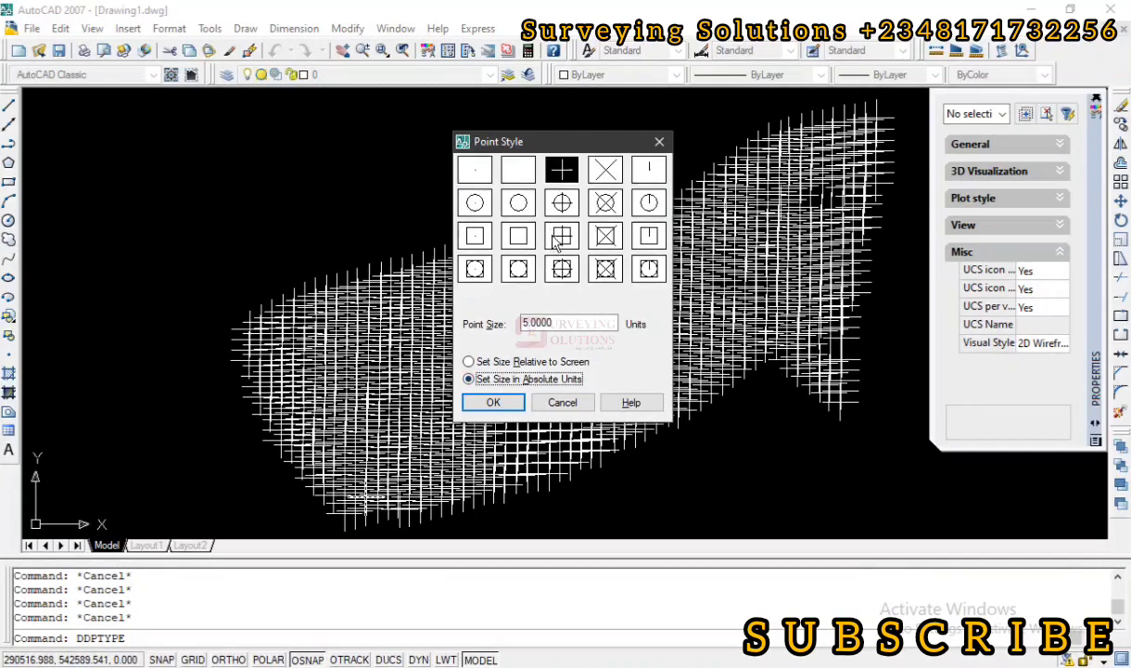
click(469, 361)
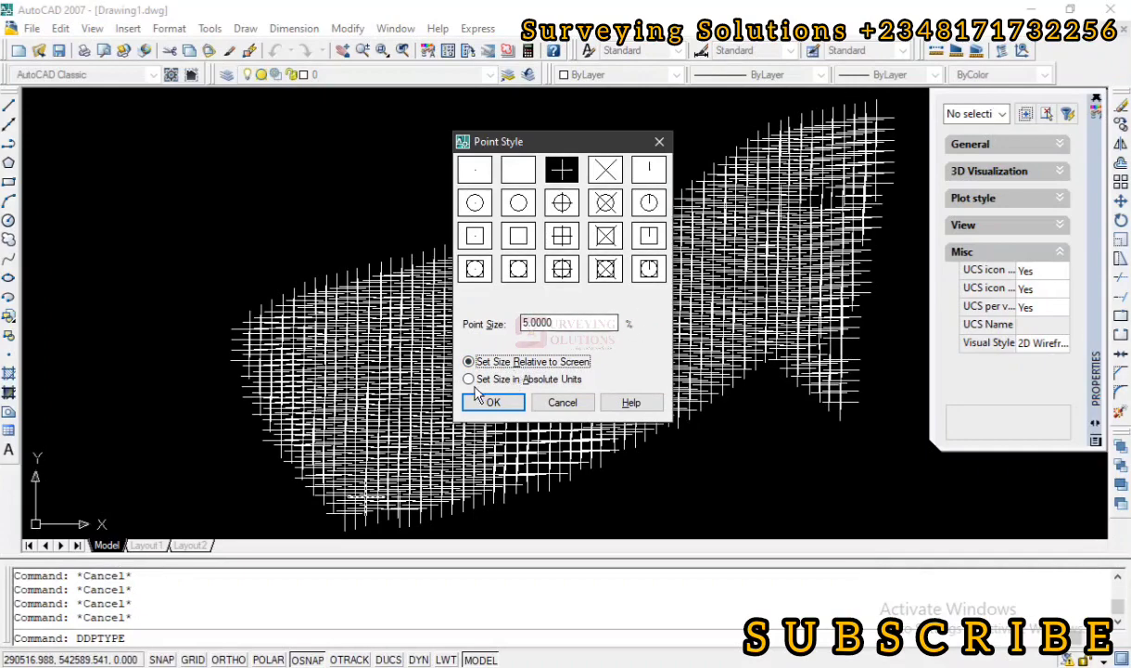
click(468, 378)
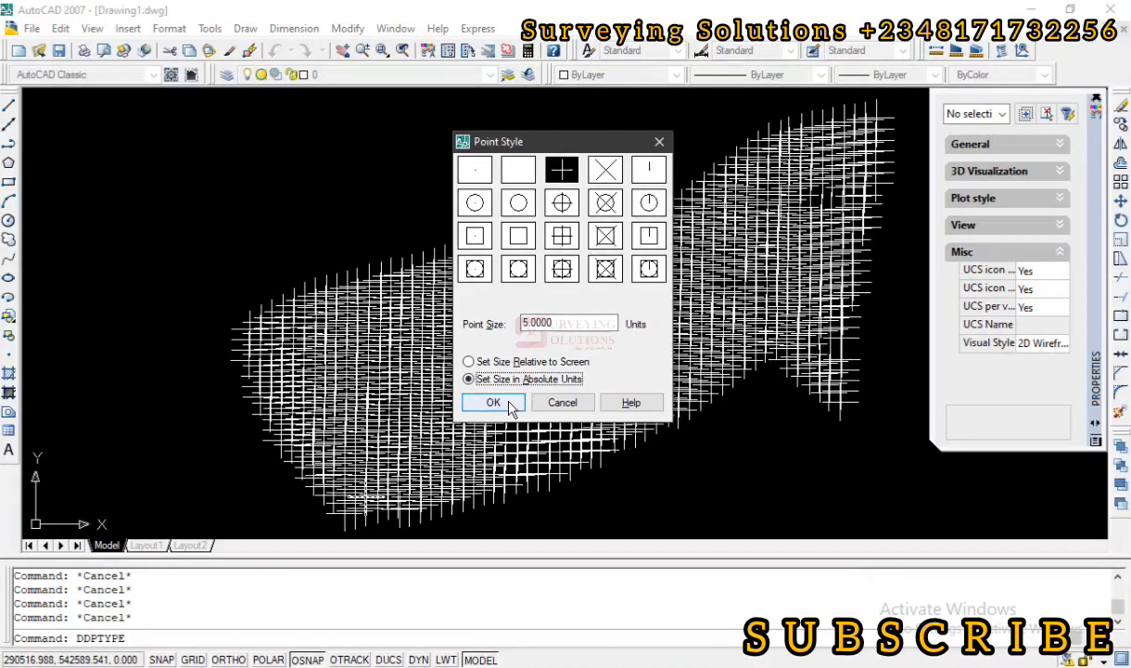
click(493, 402)
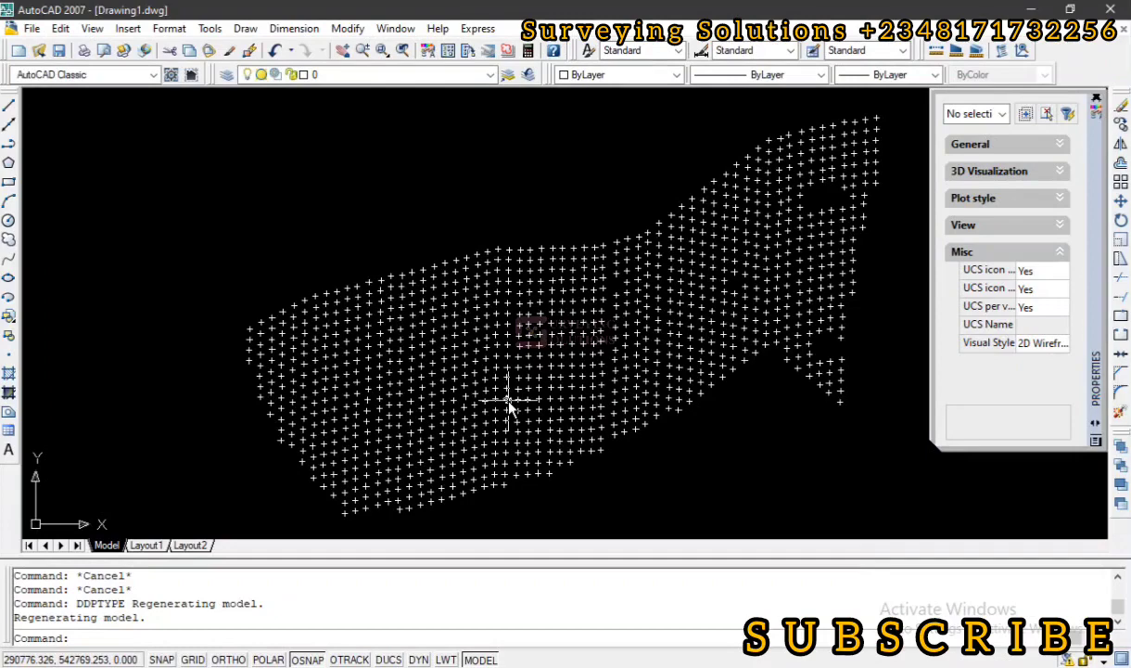
Step: Reopen and close Point Style unchanged, then zoom to extents to show all plus markers
key(Return)
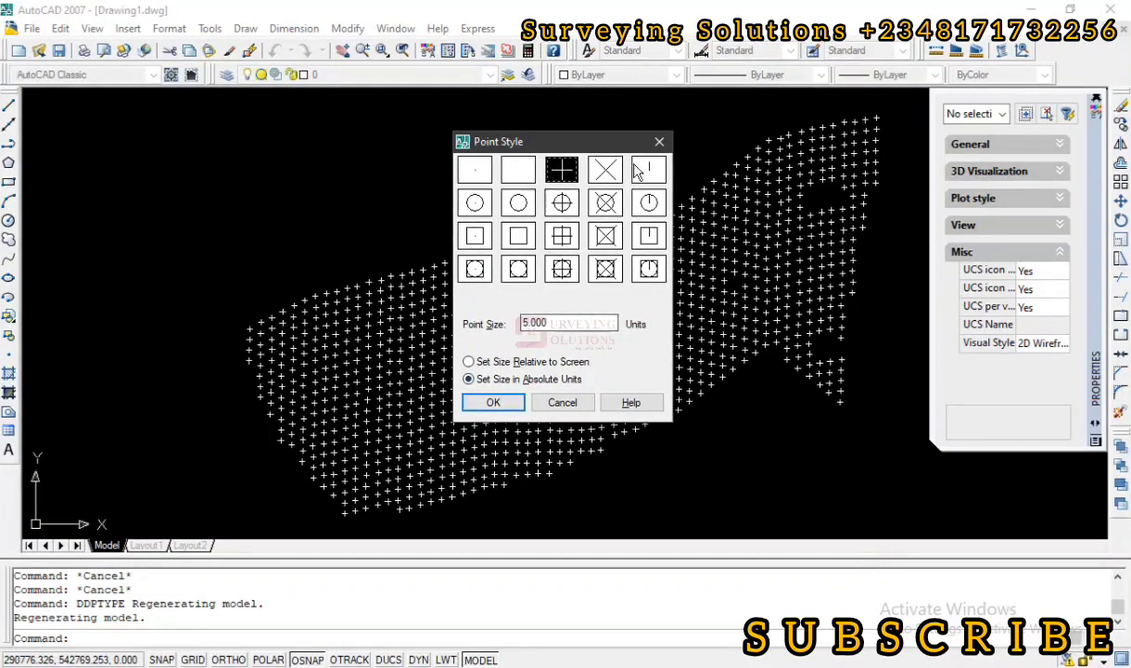
click(658, 141)
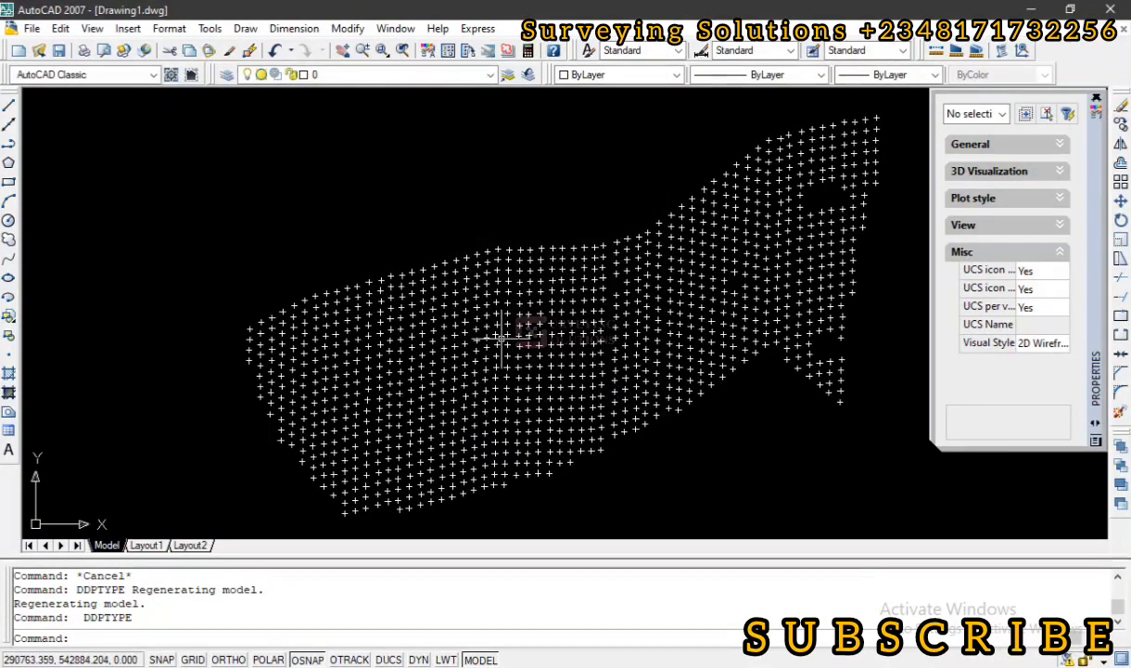
key(Escape)
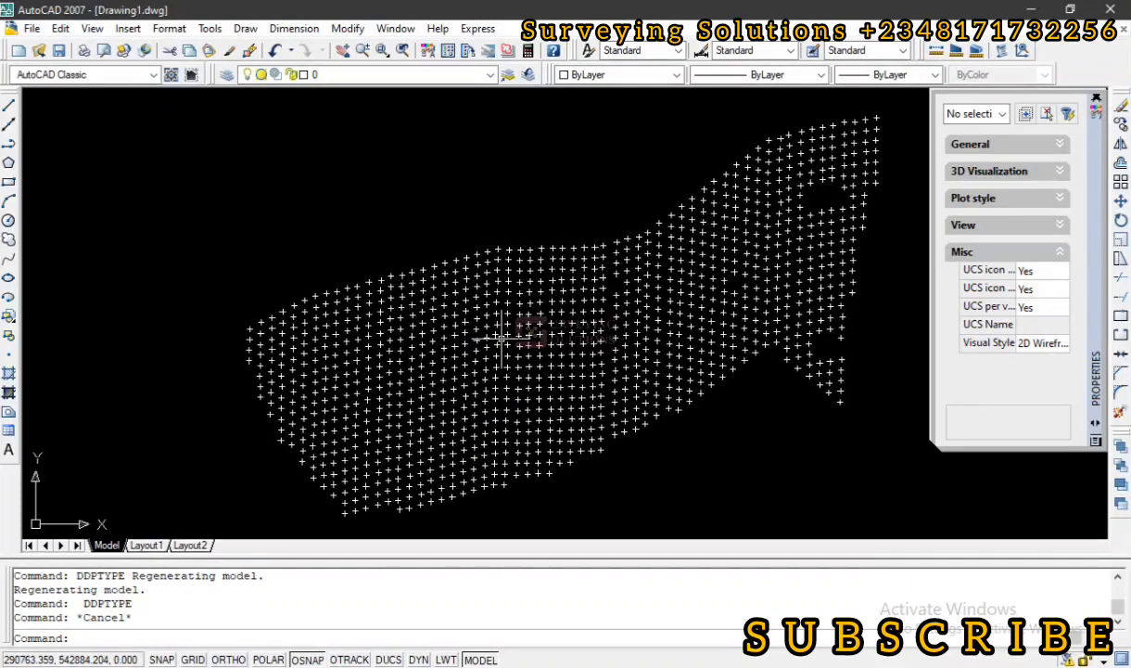
text(z)
key(Return)
text(E)
key(Return)
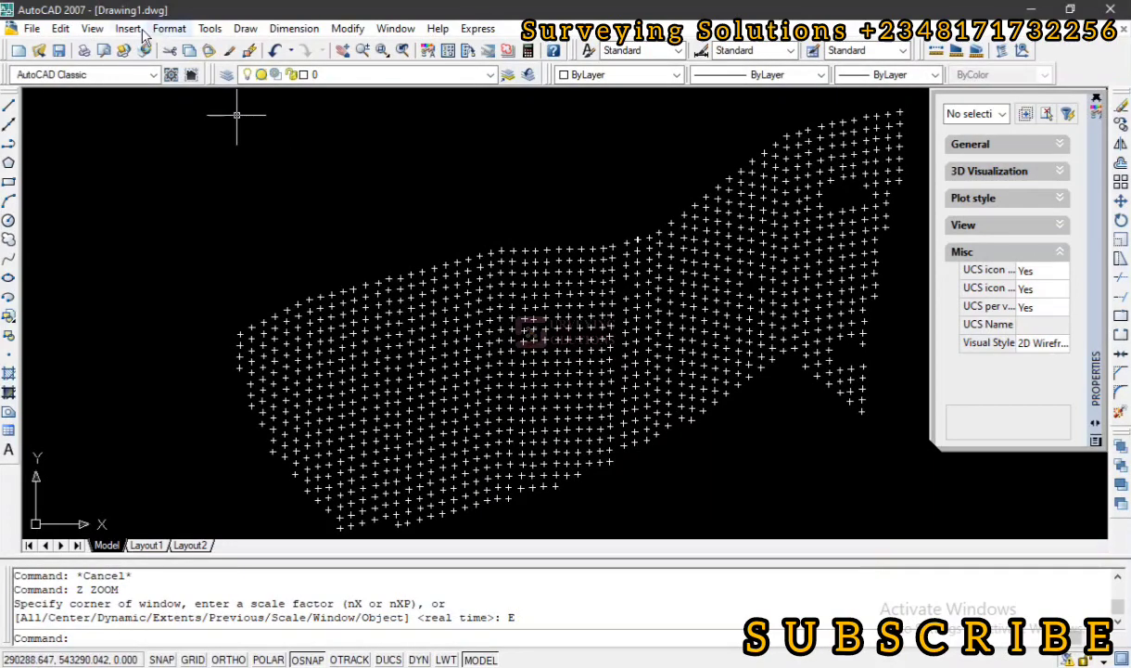
Step: Switch the point marker to the square with centre dot and zoom in to check it
click(170, 28)
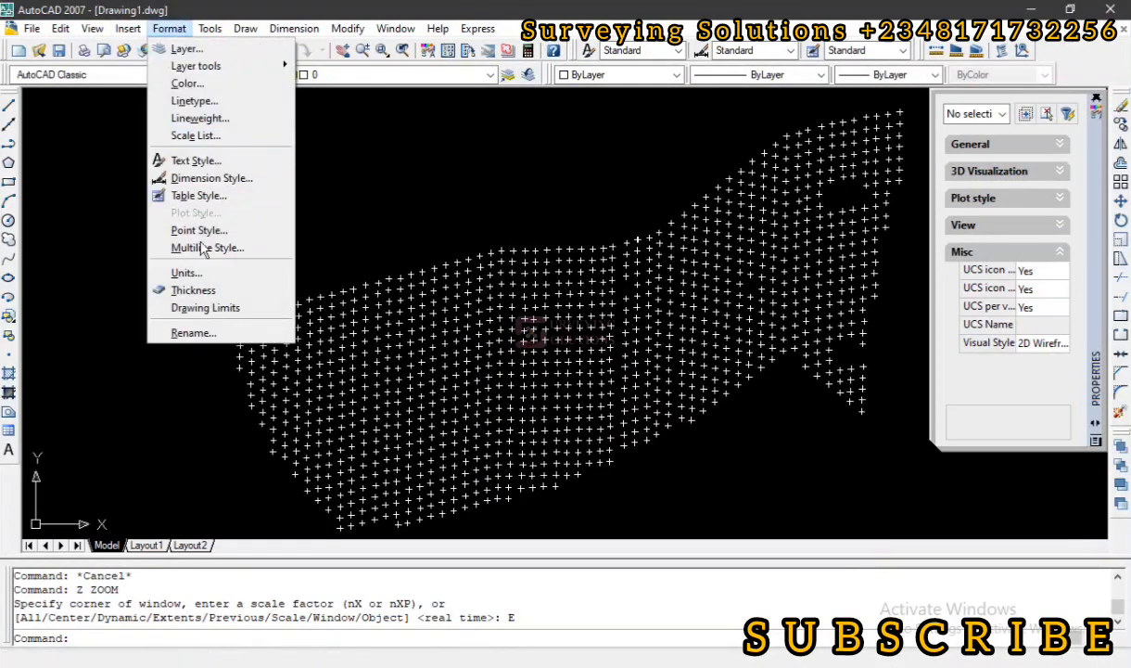
click(199, 230)
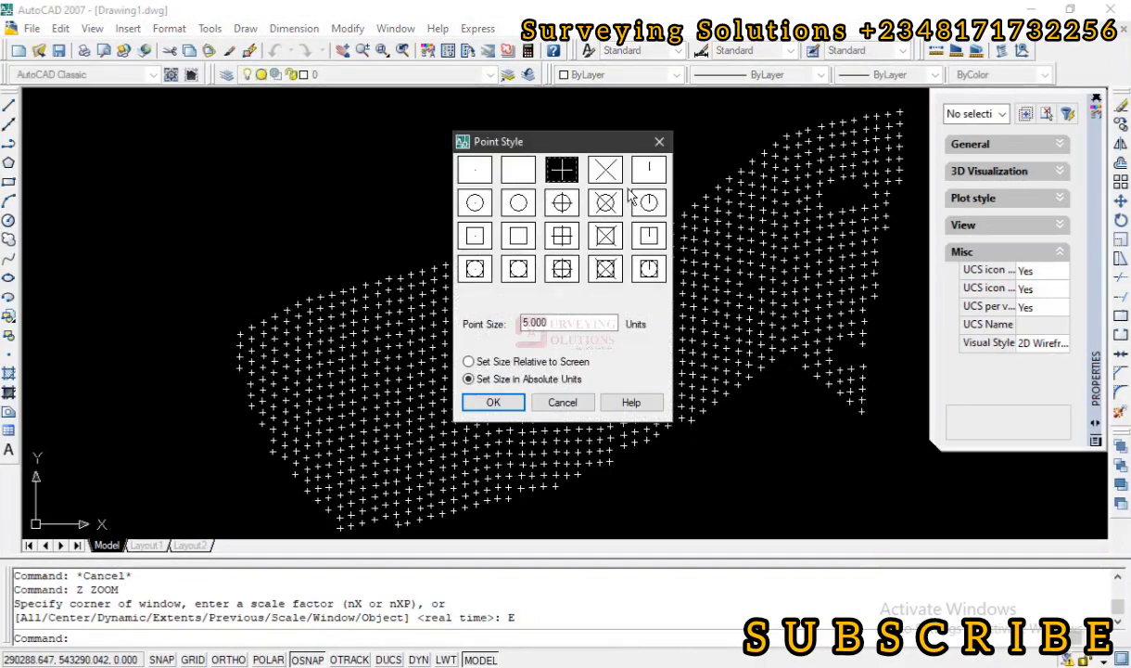
click(475, 237)
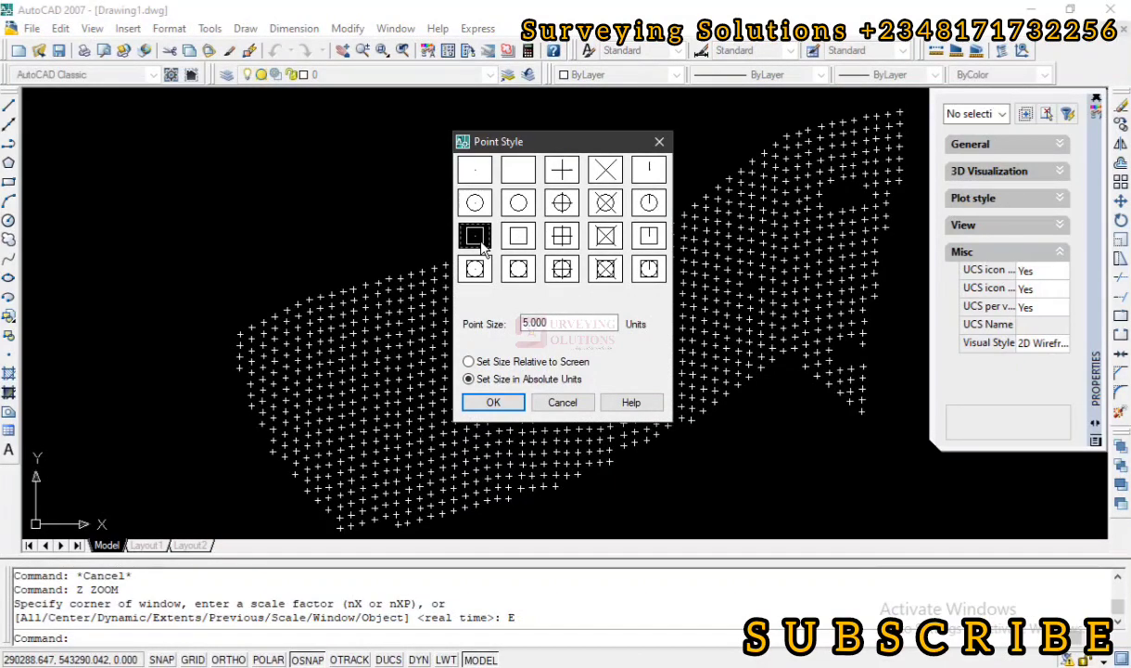
click(493, 402)
scroll(601, 239, up, 6)
scroll(598, 232, up, 3)
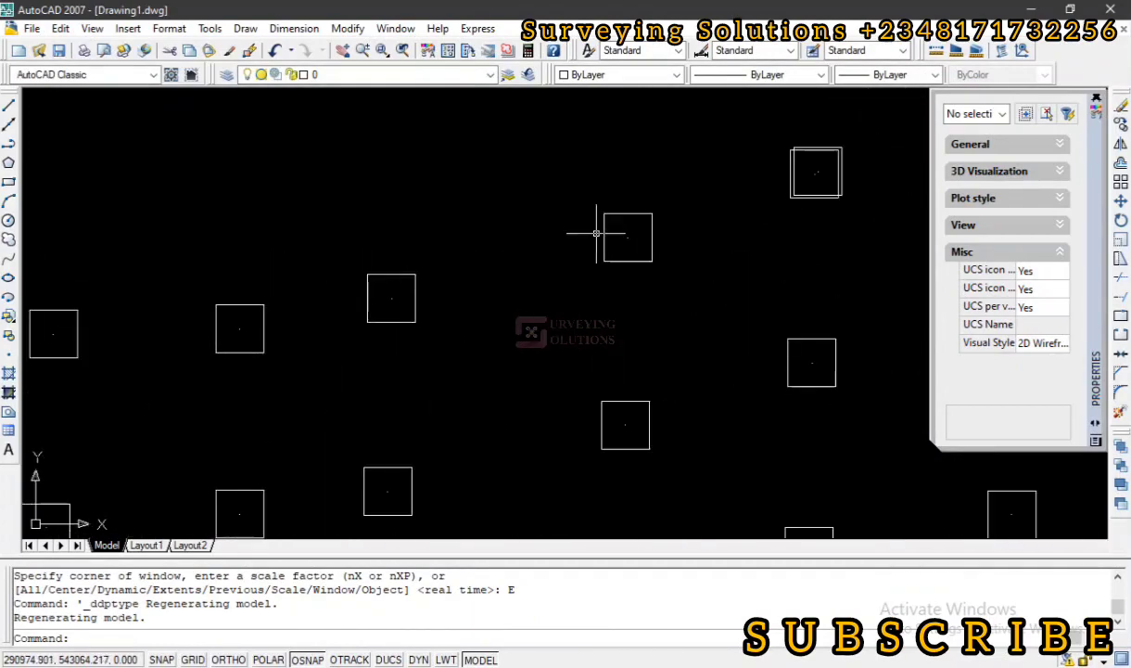
scroll(599, 233, down, 4)
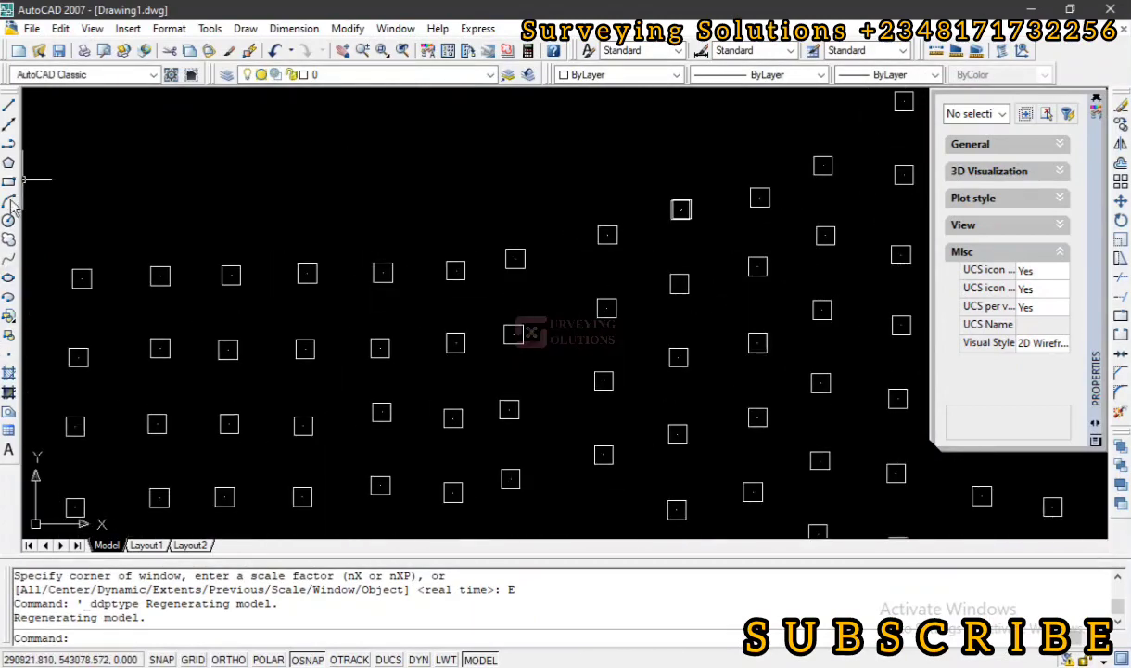
Step: Draw a polyline segment between two neighbouring survey points
click(8, 143)
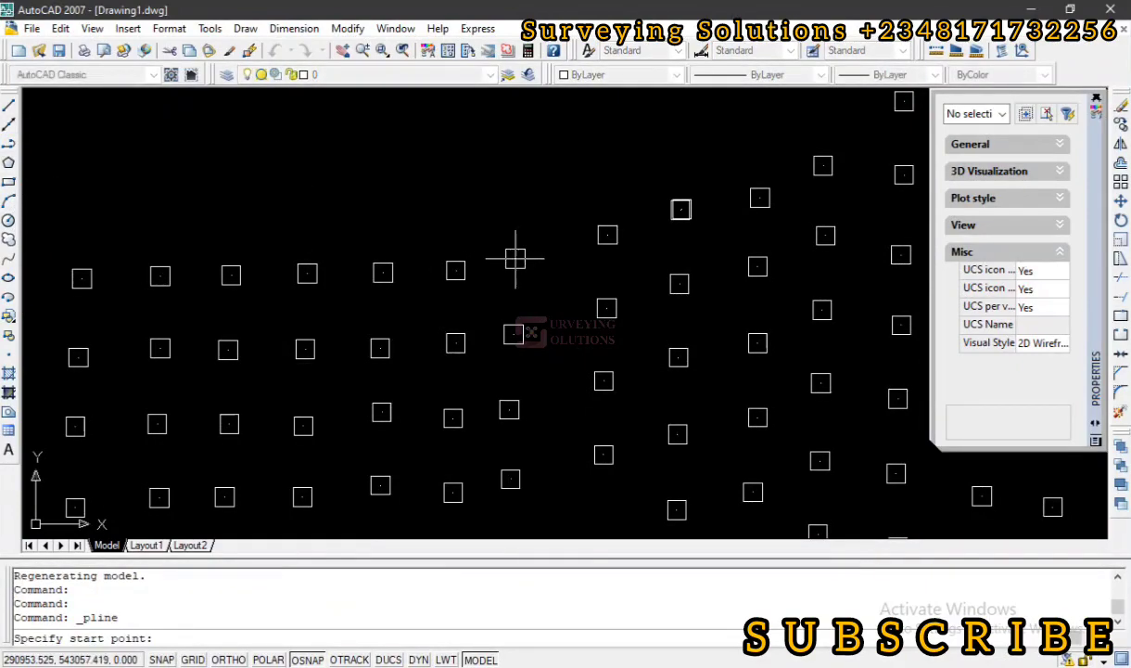
click(515, 259)
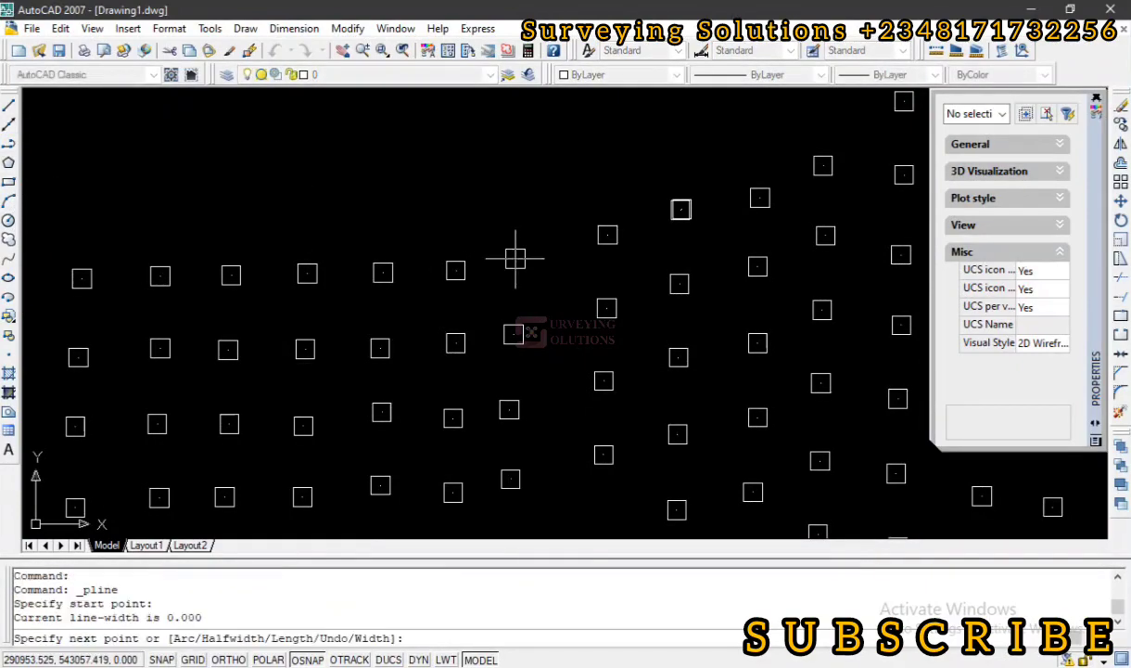
click(607, 234)
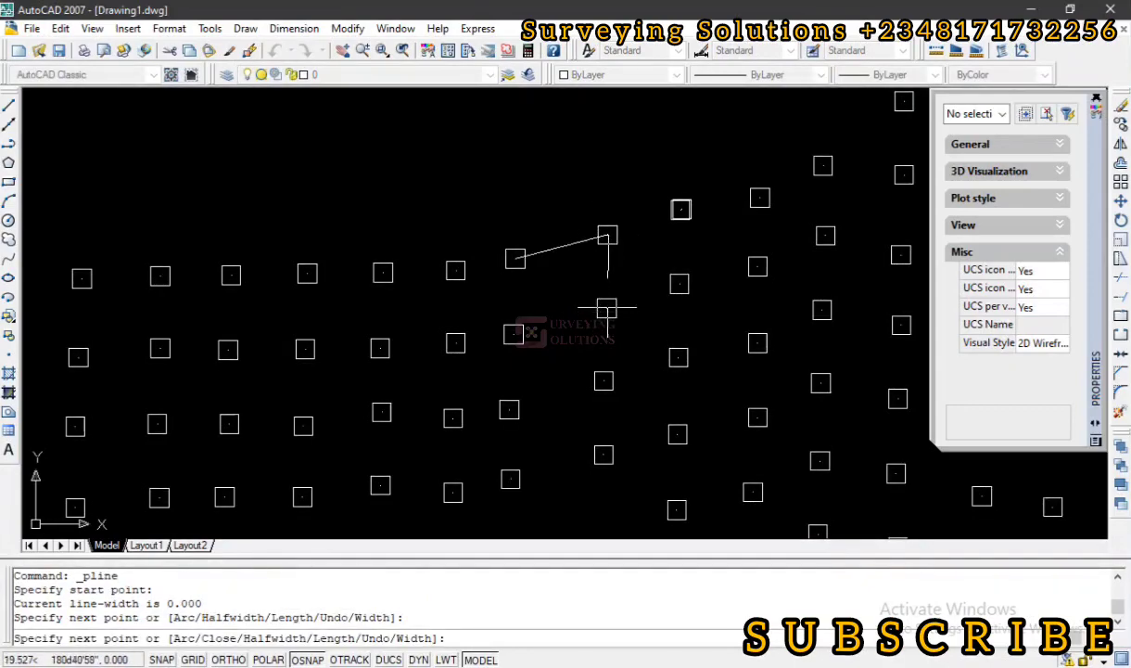
key(Escape)
Step: Zoom to extents to display the whole survey point grid
text(z)
key(Return)
text(e)
key(Return)
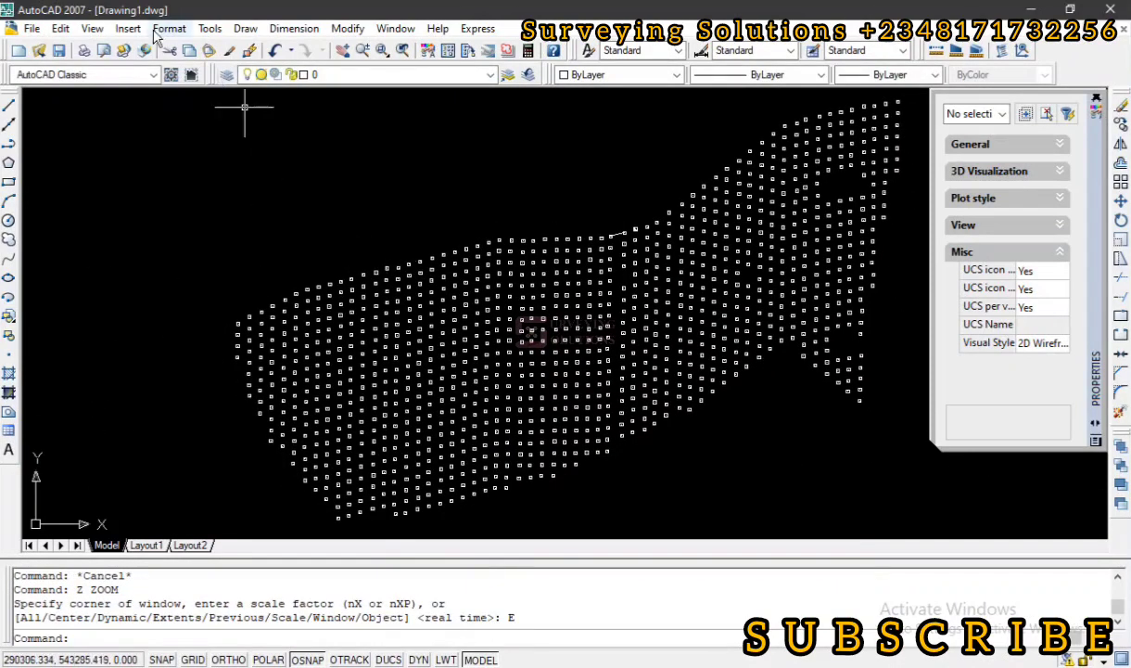
click(183, 34)
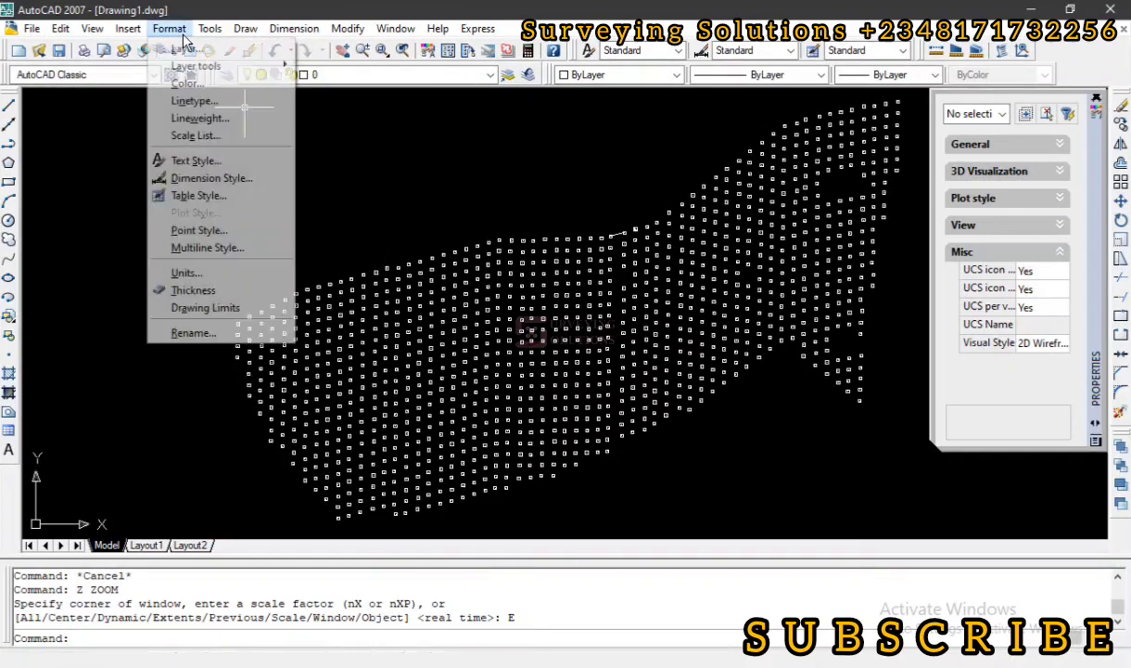
click(210, 238)
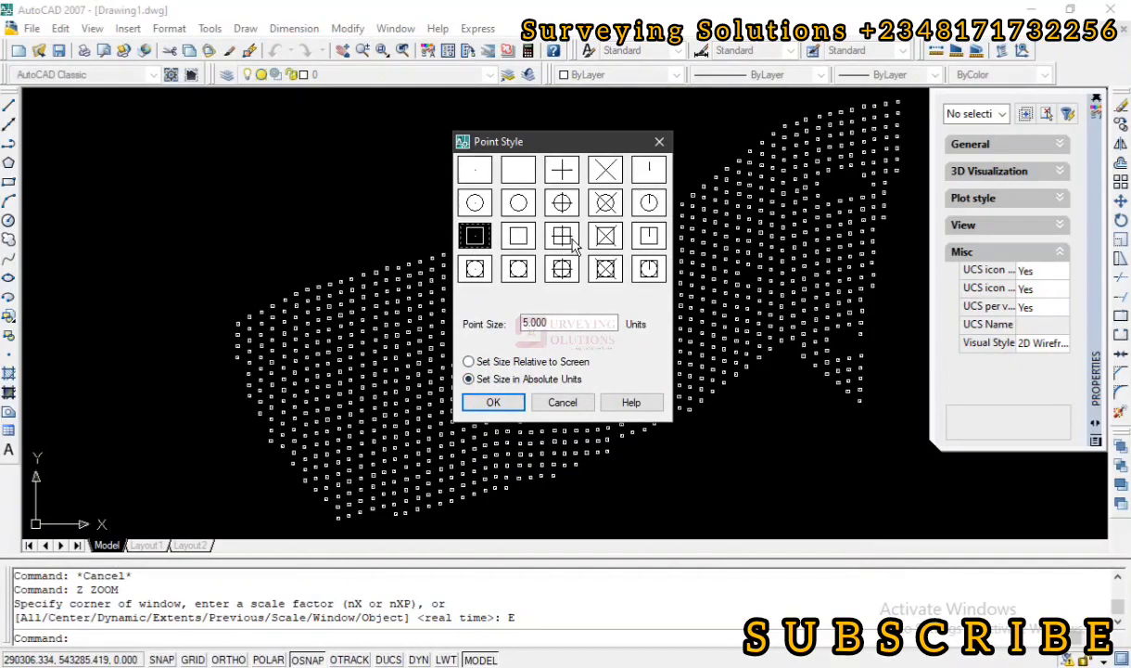
click(475, 402)
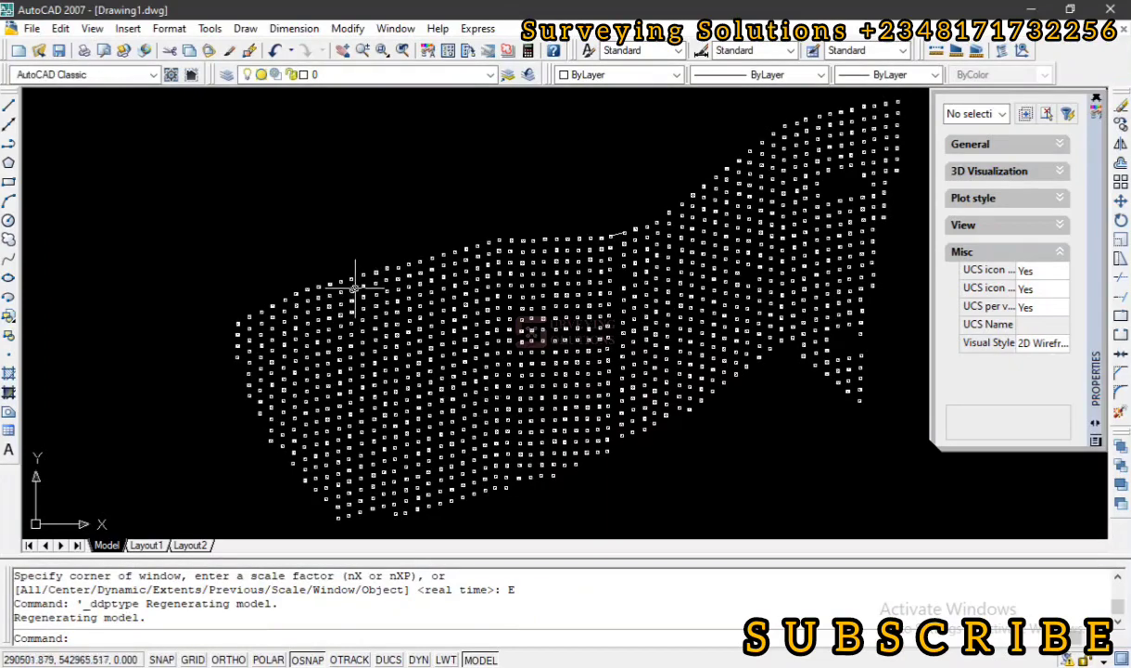
scroll(368, 284, up, 5)
scroll(368, 285, down, 5)
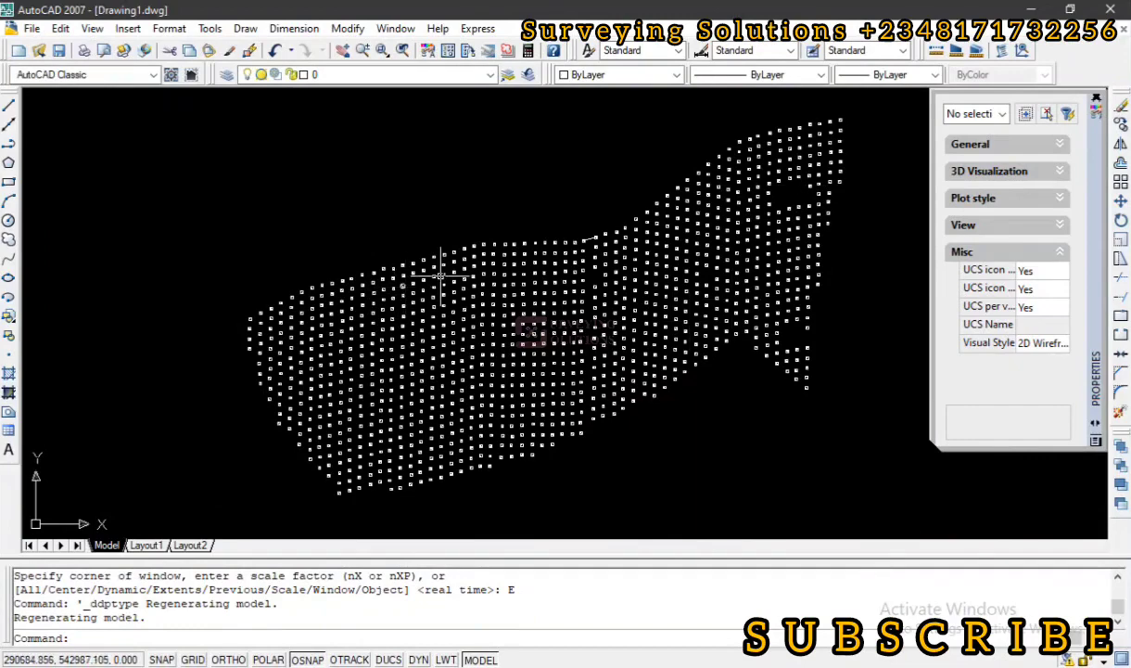
scroll(585, 239, up, 6)
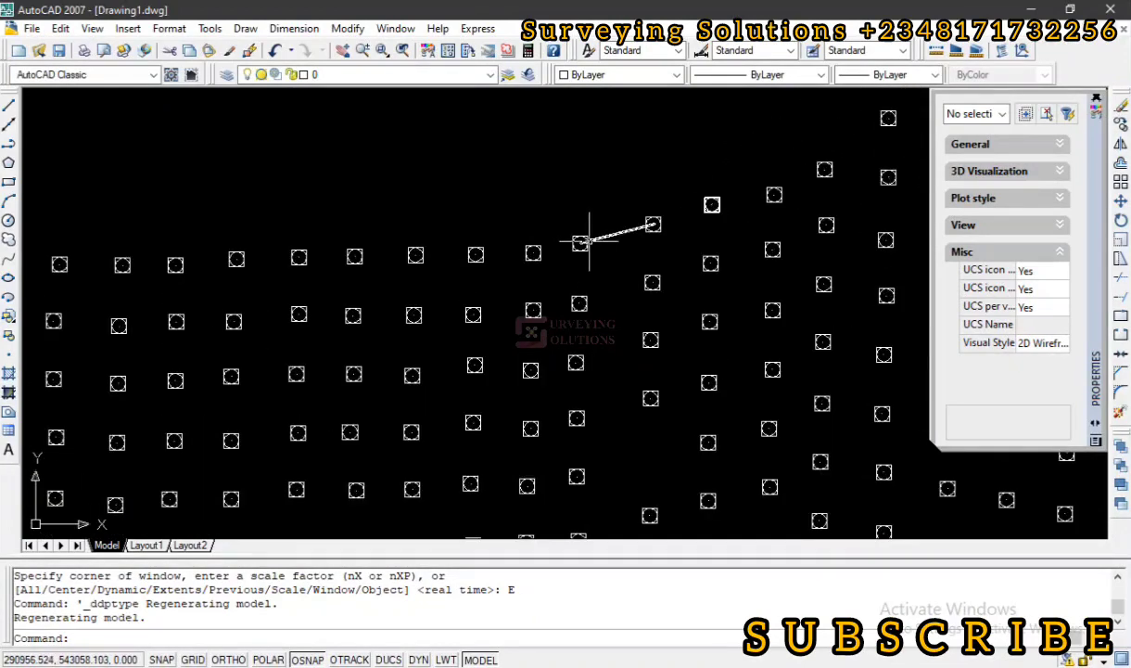
scroll(610, 240, down, 8)
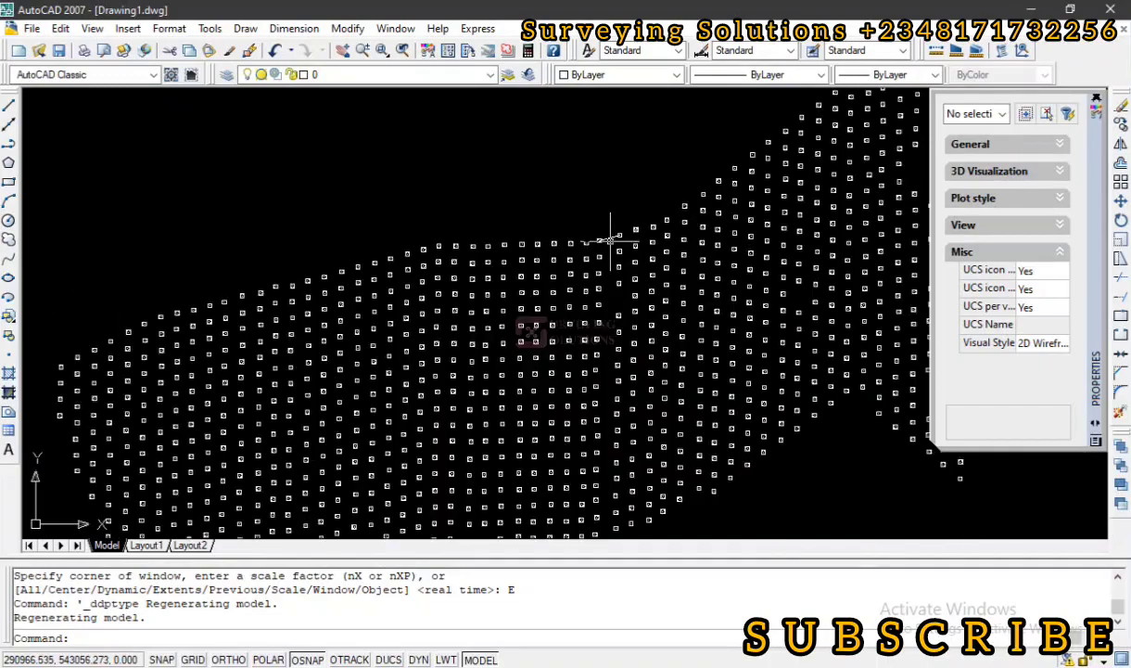